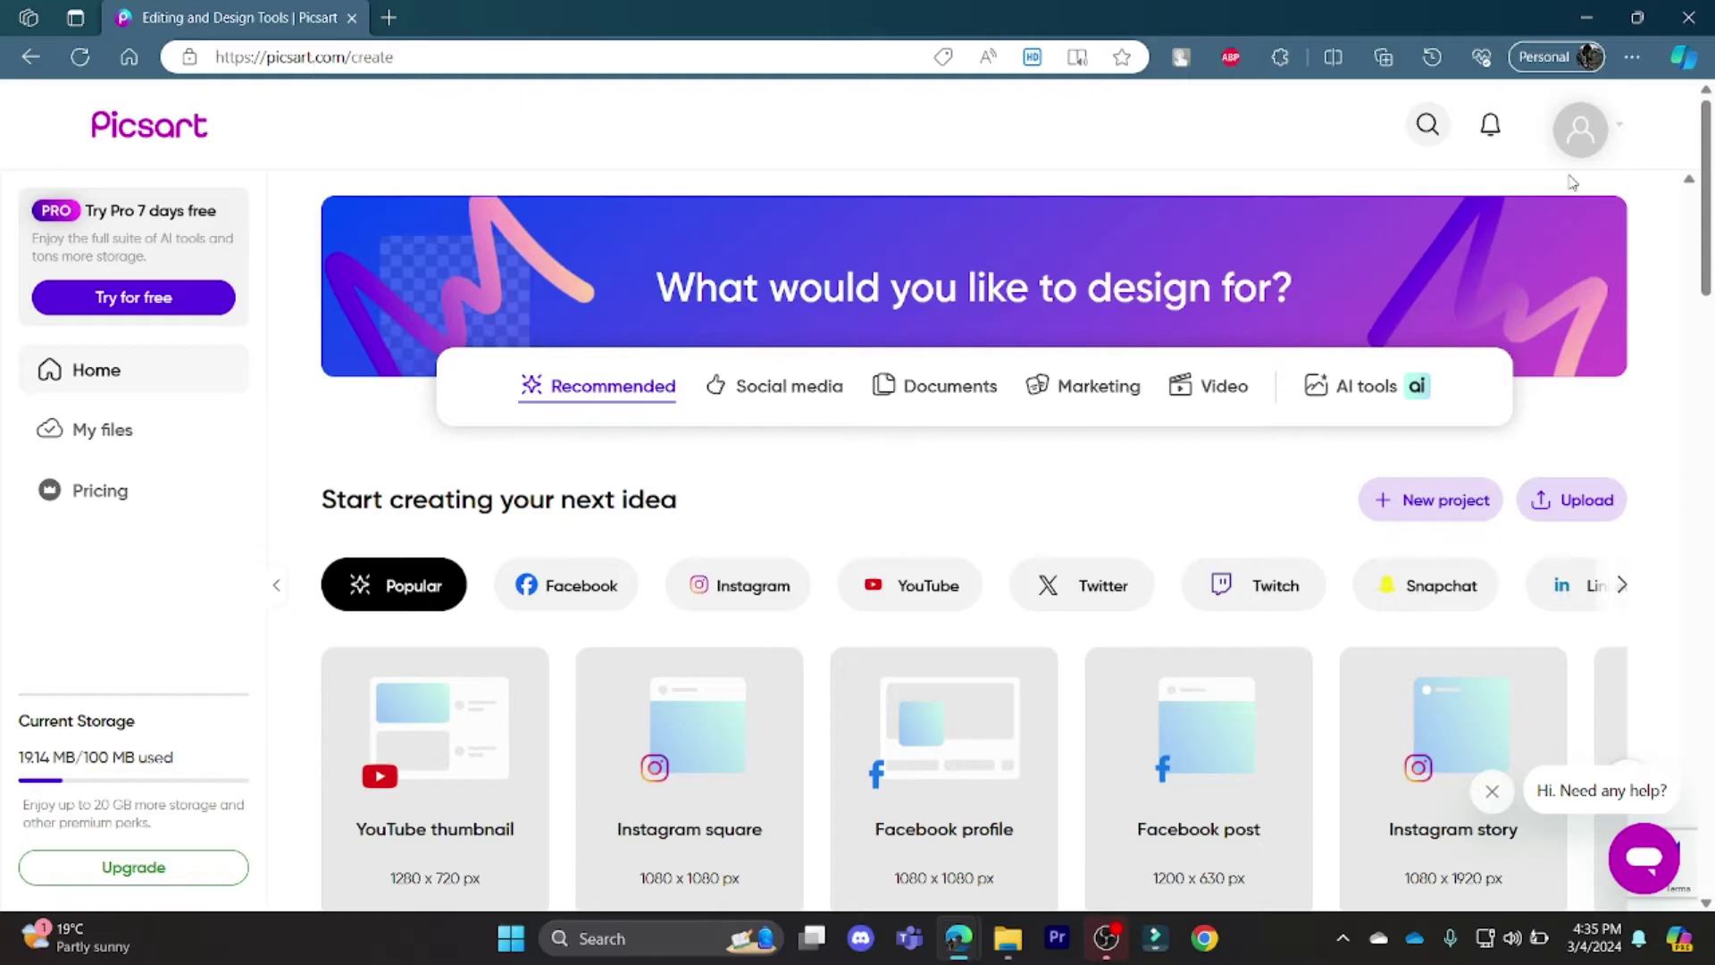
Create a 1080x1080 project and add the misty forest road stock photo to it
click(1578, 132)
click(1424, 516)
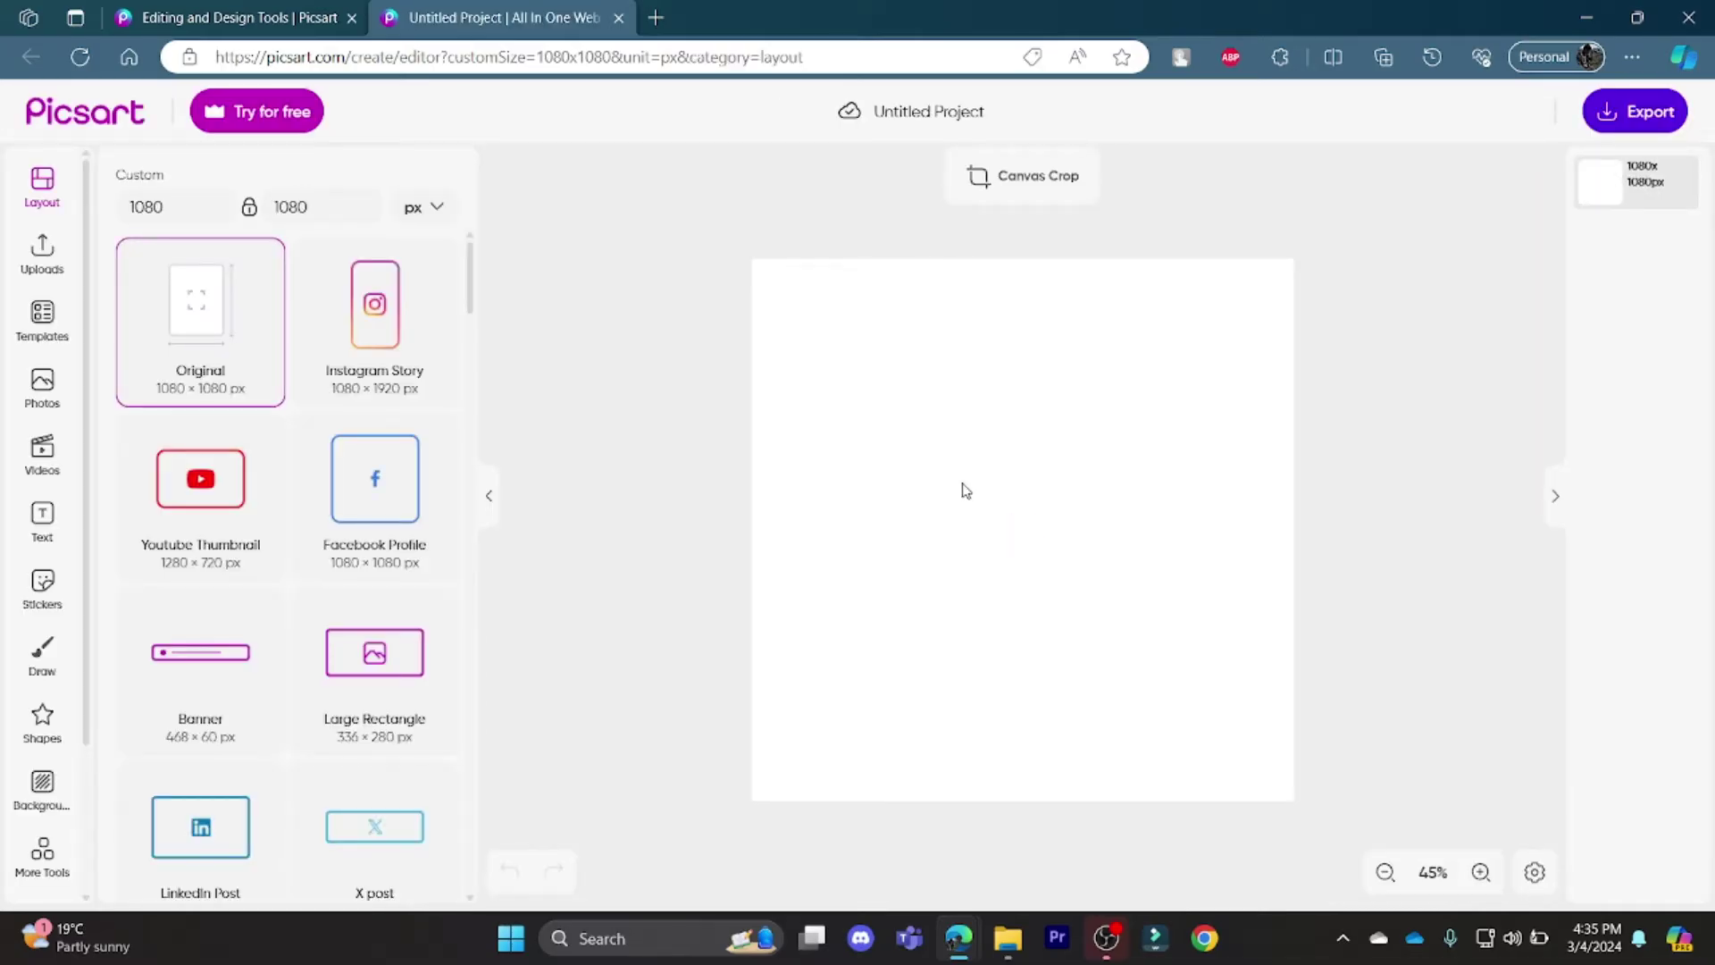
click(35, 406)
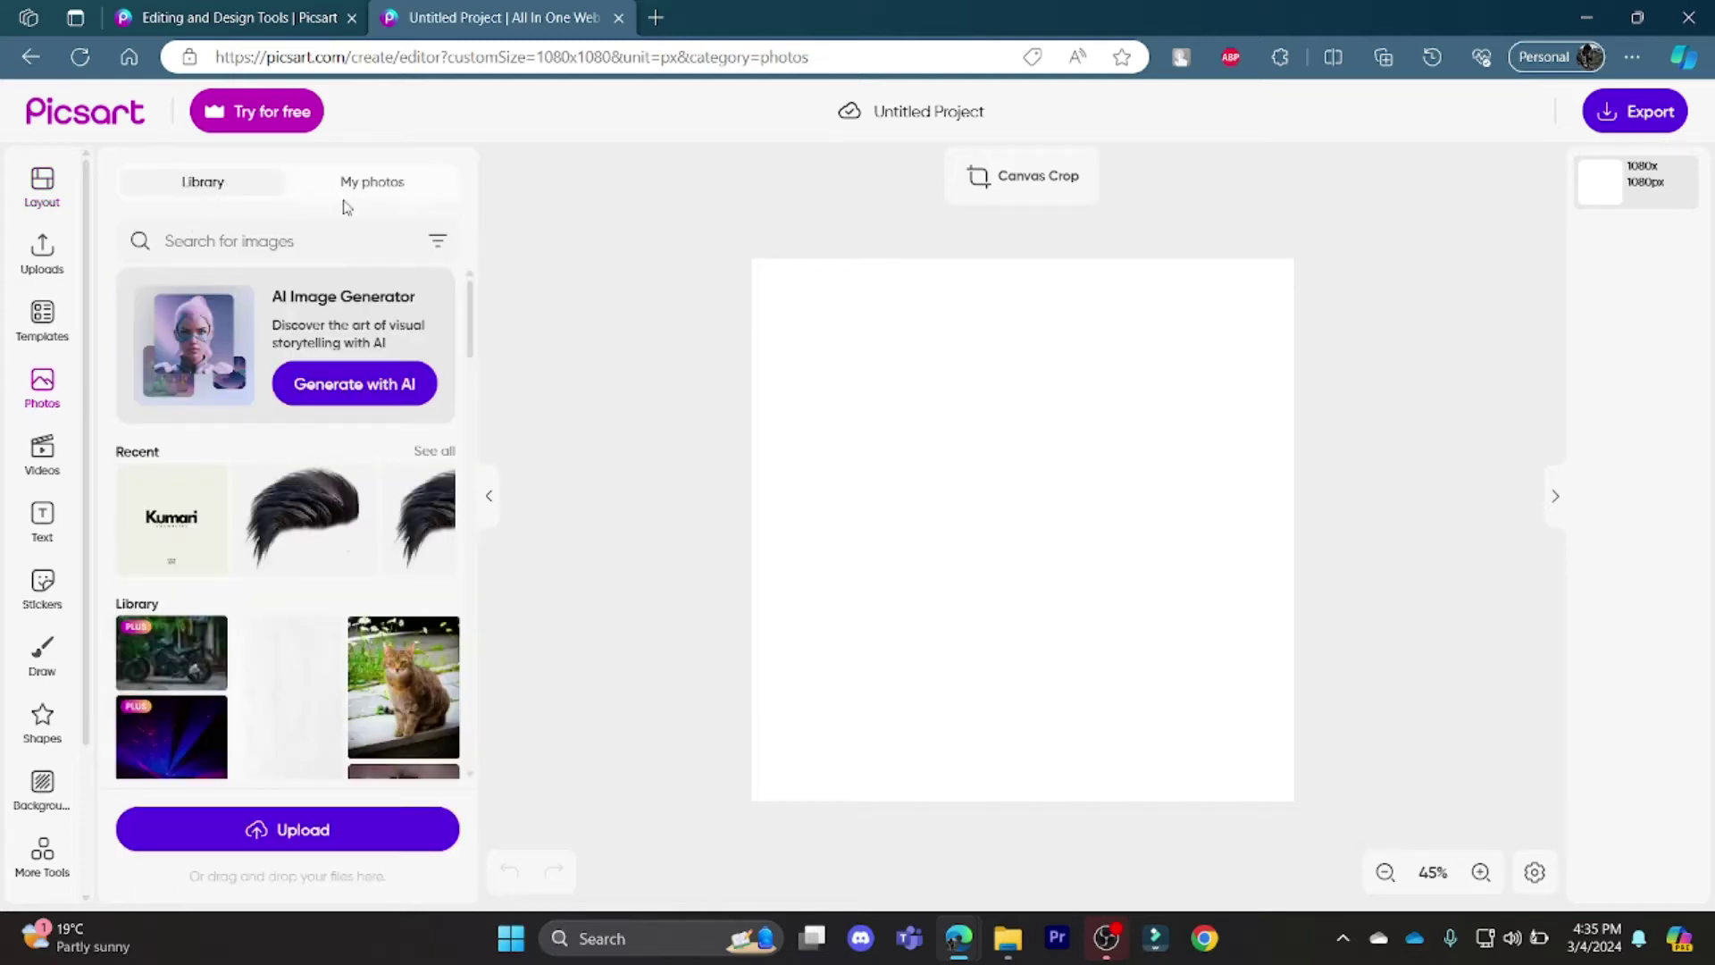
scroll(276, 537, down, 1)
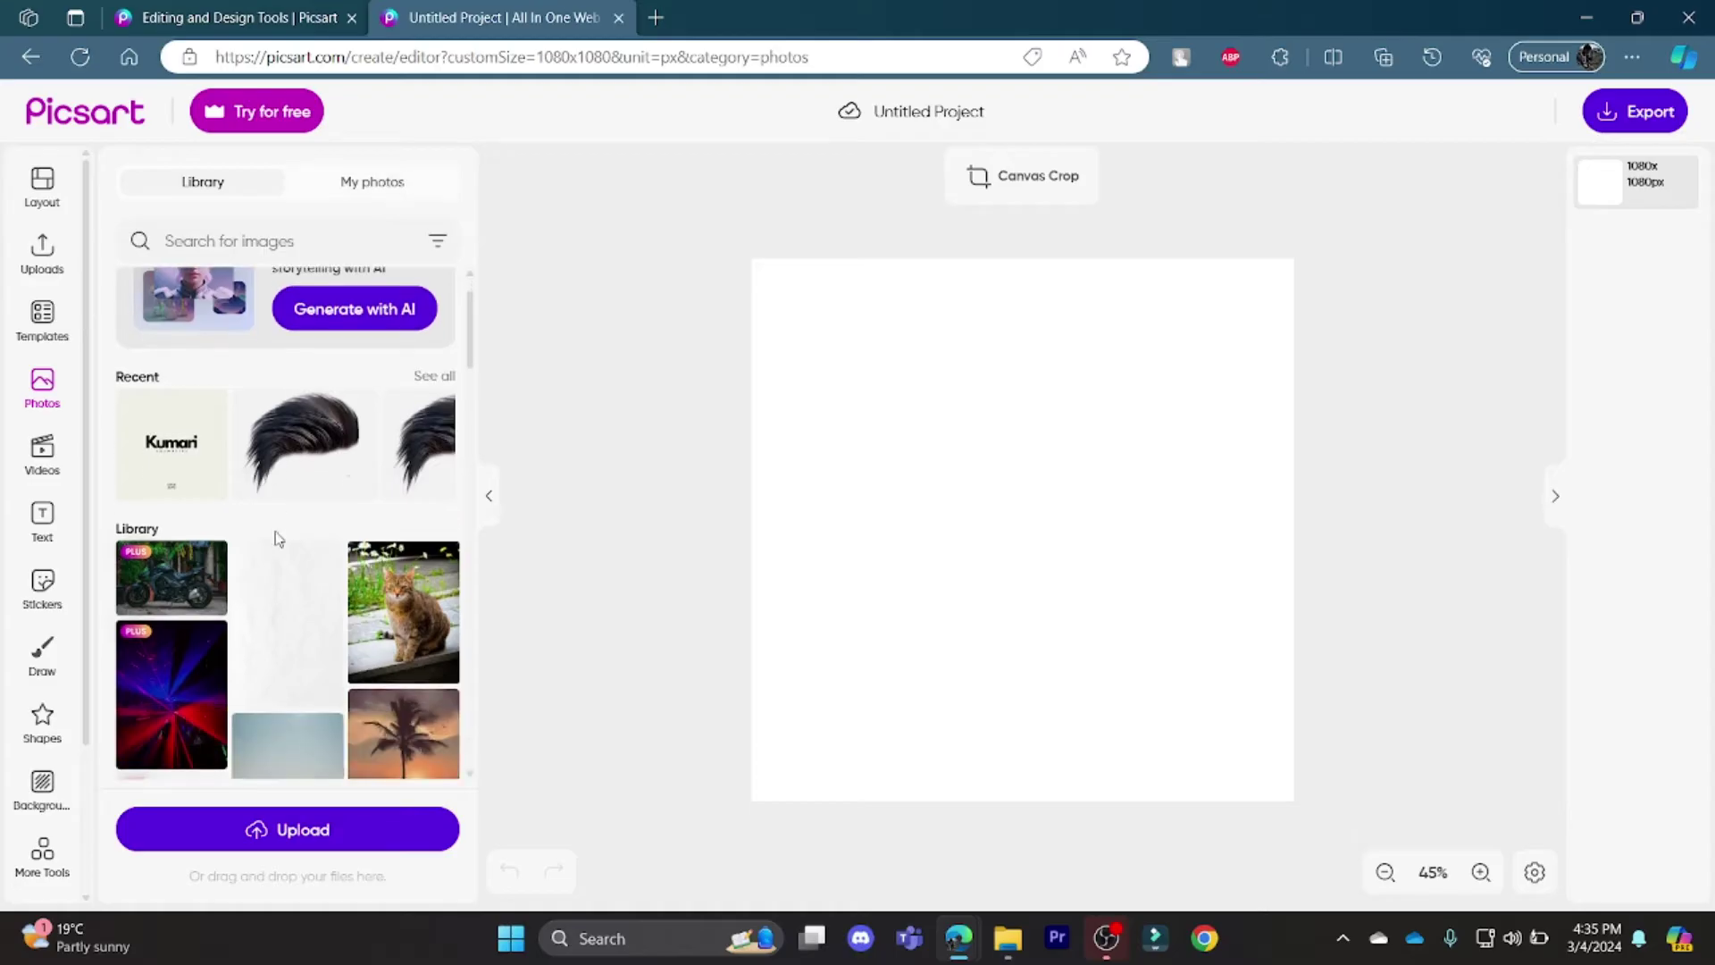
scroll(242, 577, down, 1)
mouse_move(288, 564)
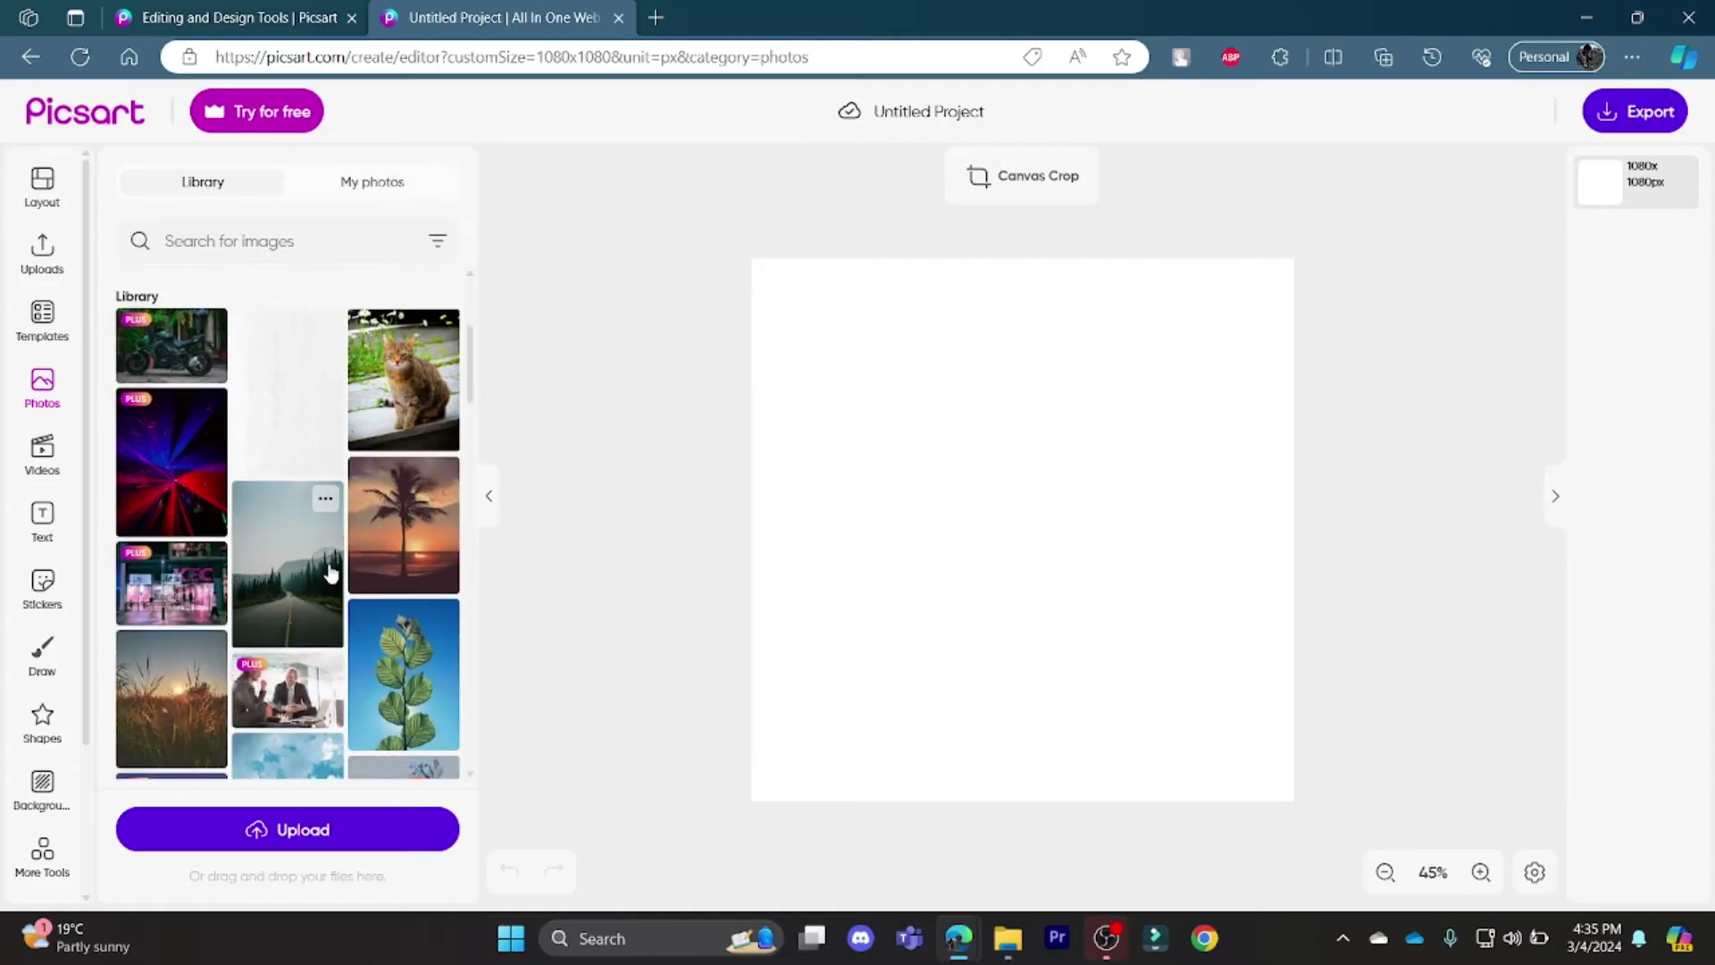
click(293, 606)
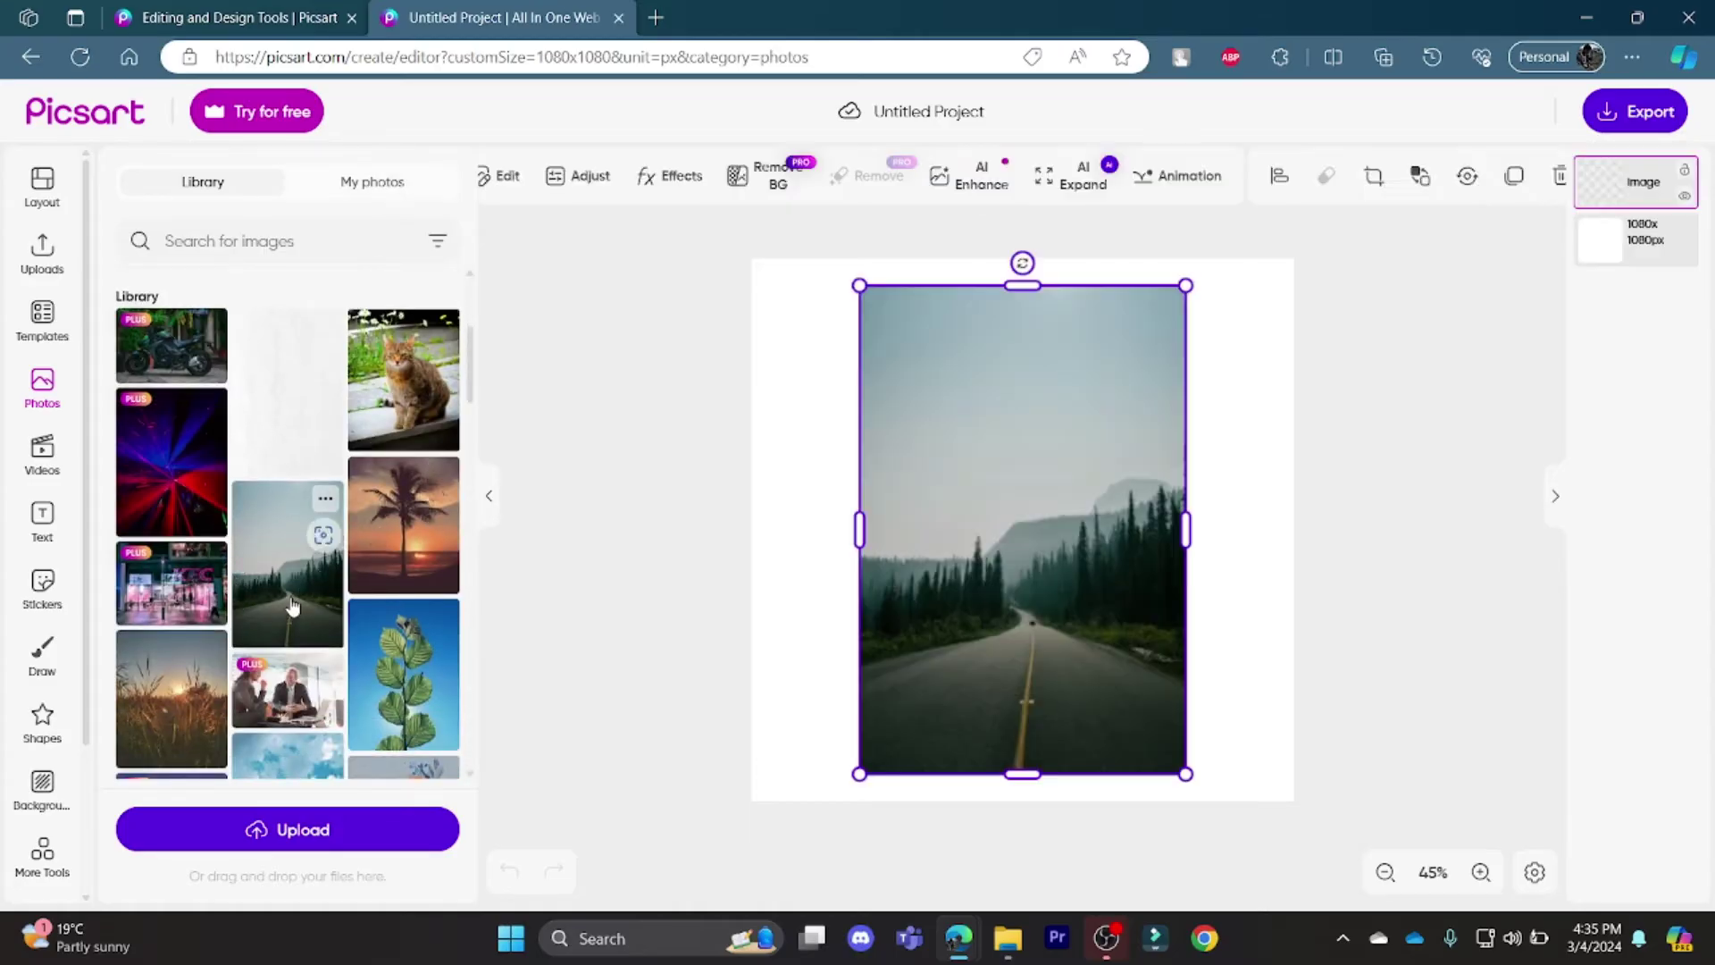
click(1226, 636)
click(1127, 540)
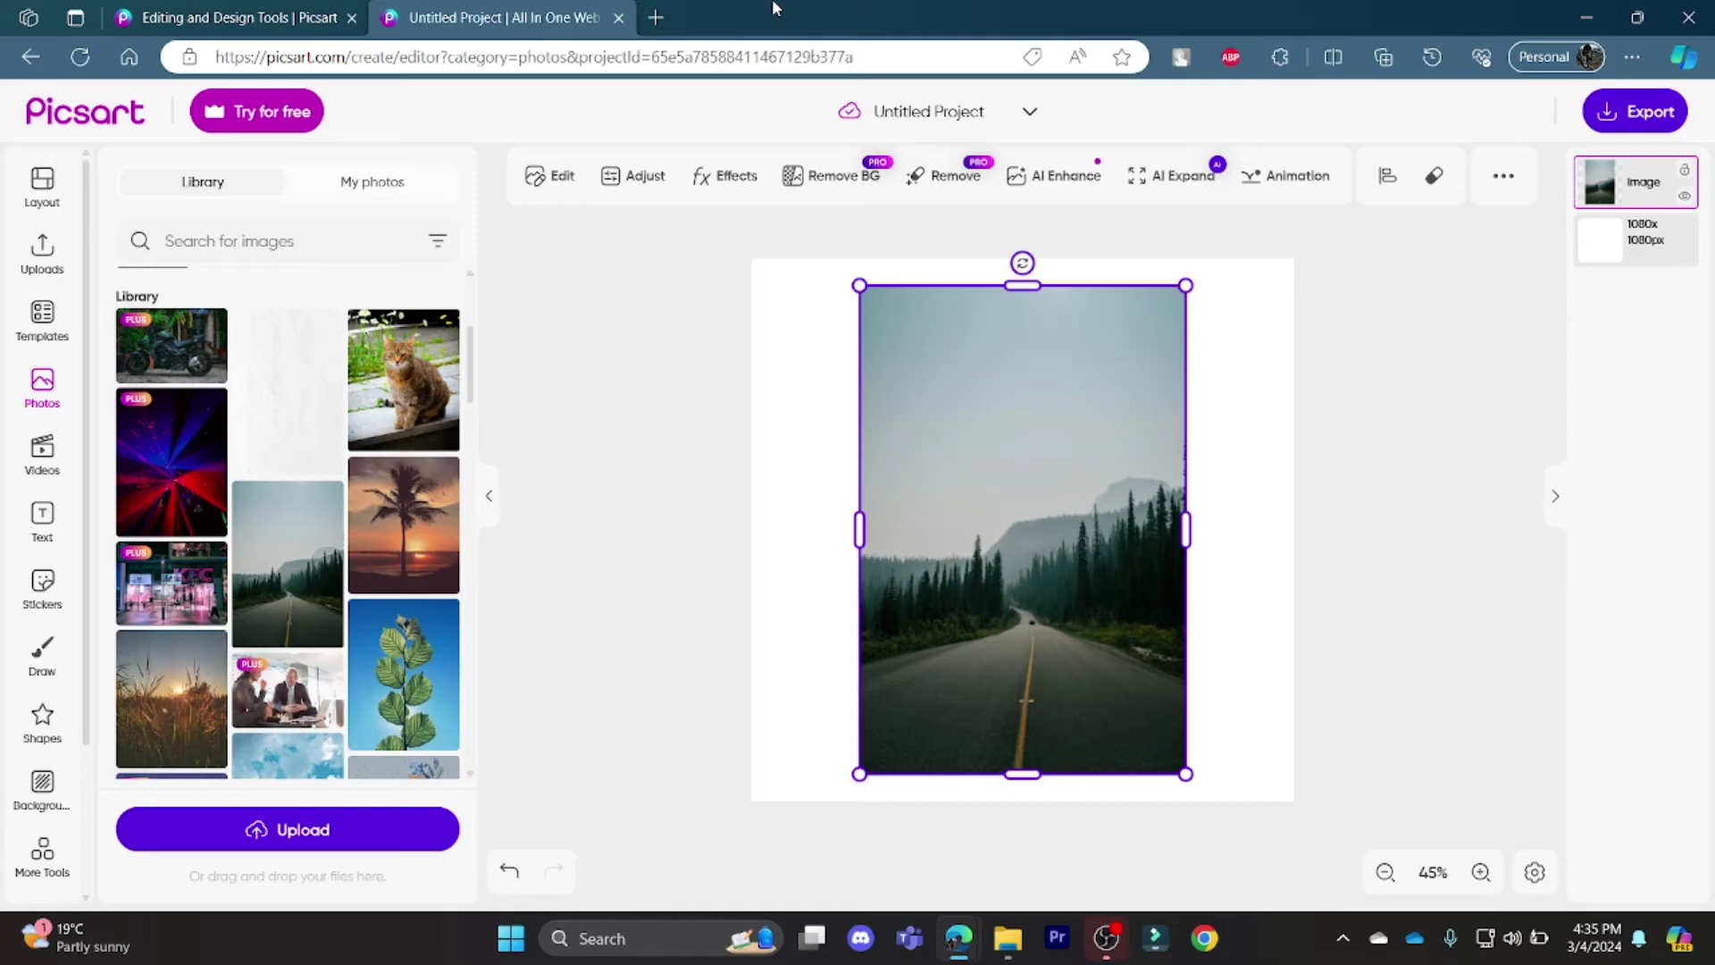
Search Bing in a new tab for 'instagram watermark png'
click(655, 18)
text(insta)
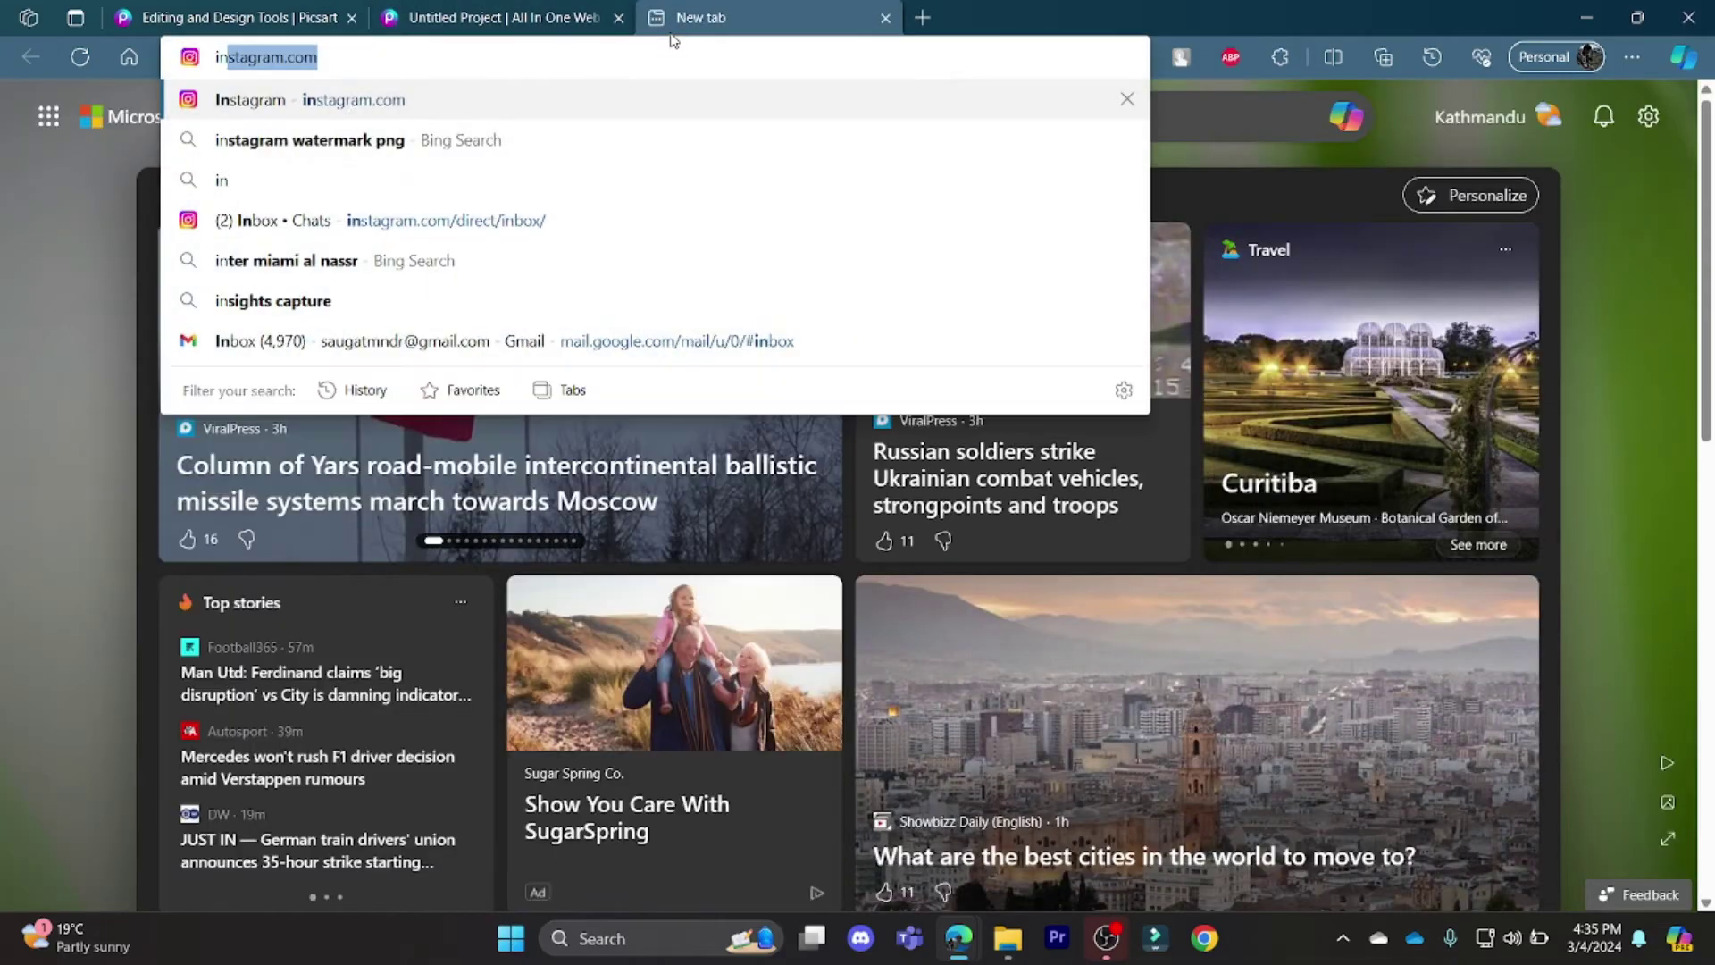
key(Down)
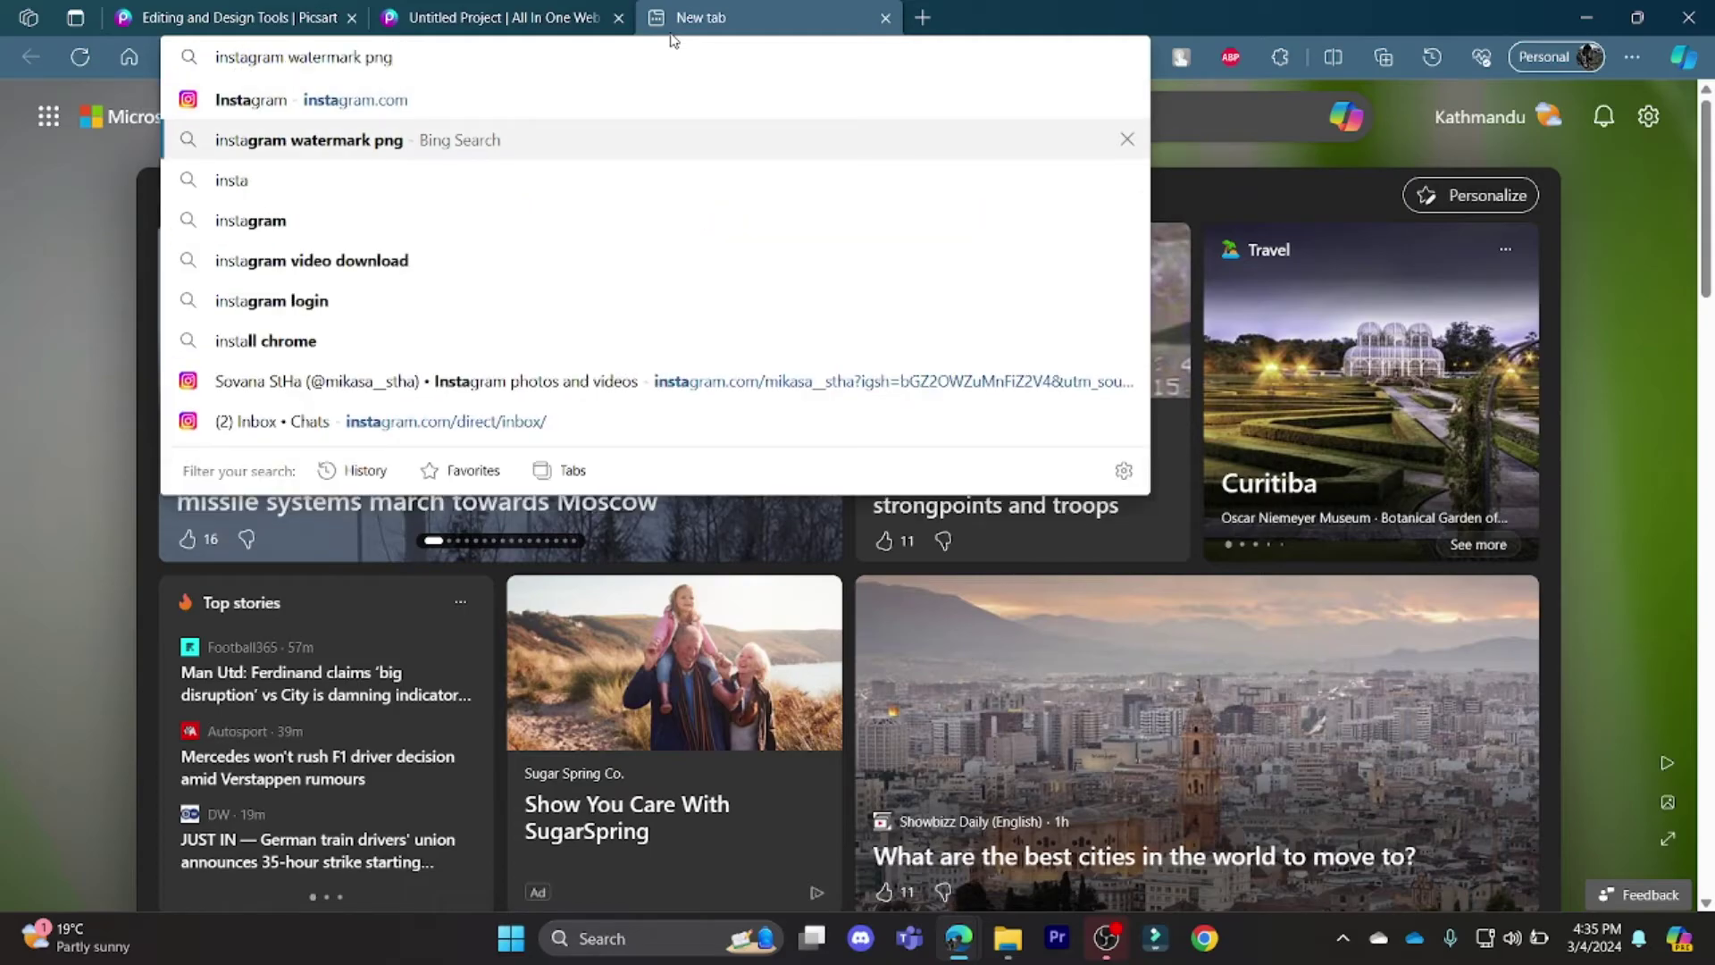
key(Return)
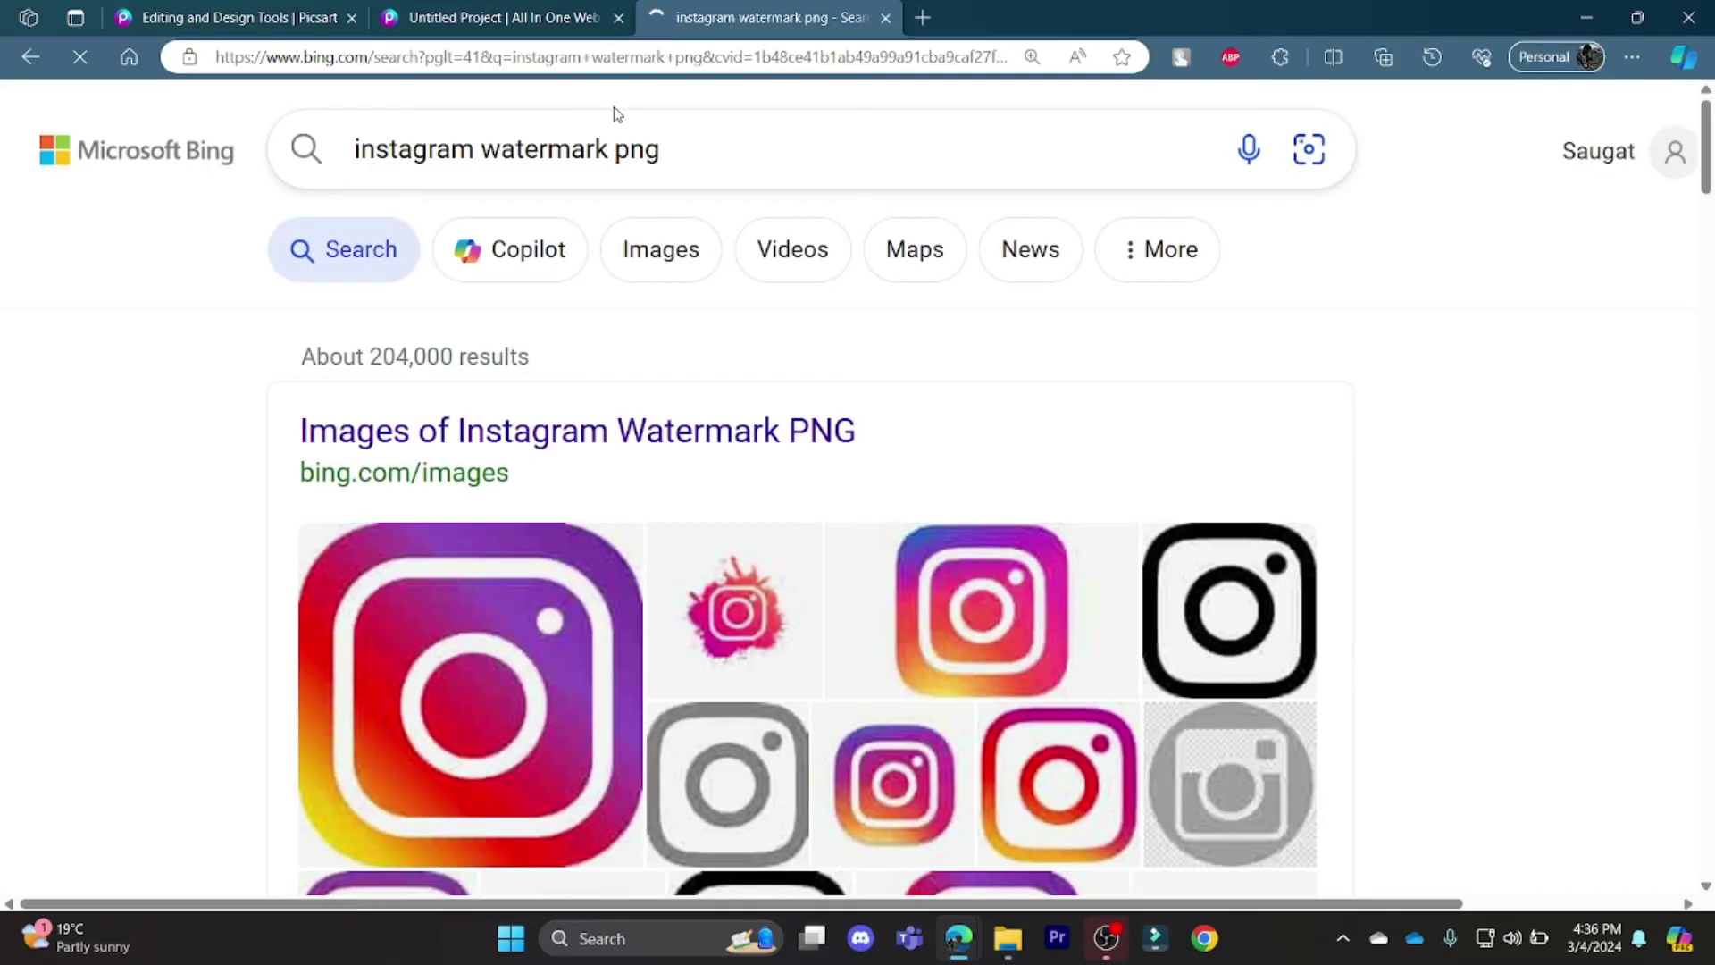
drag(616, 156, 664, 157)
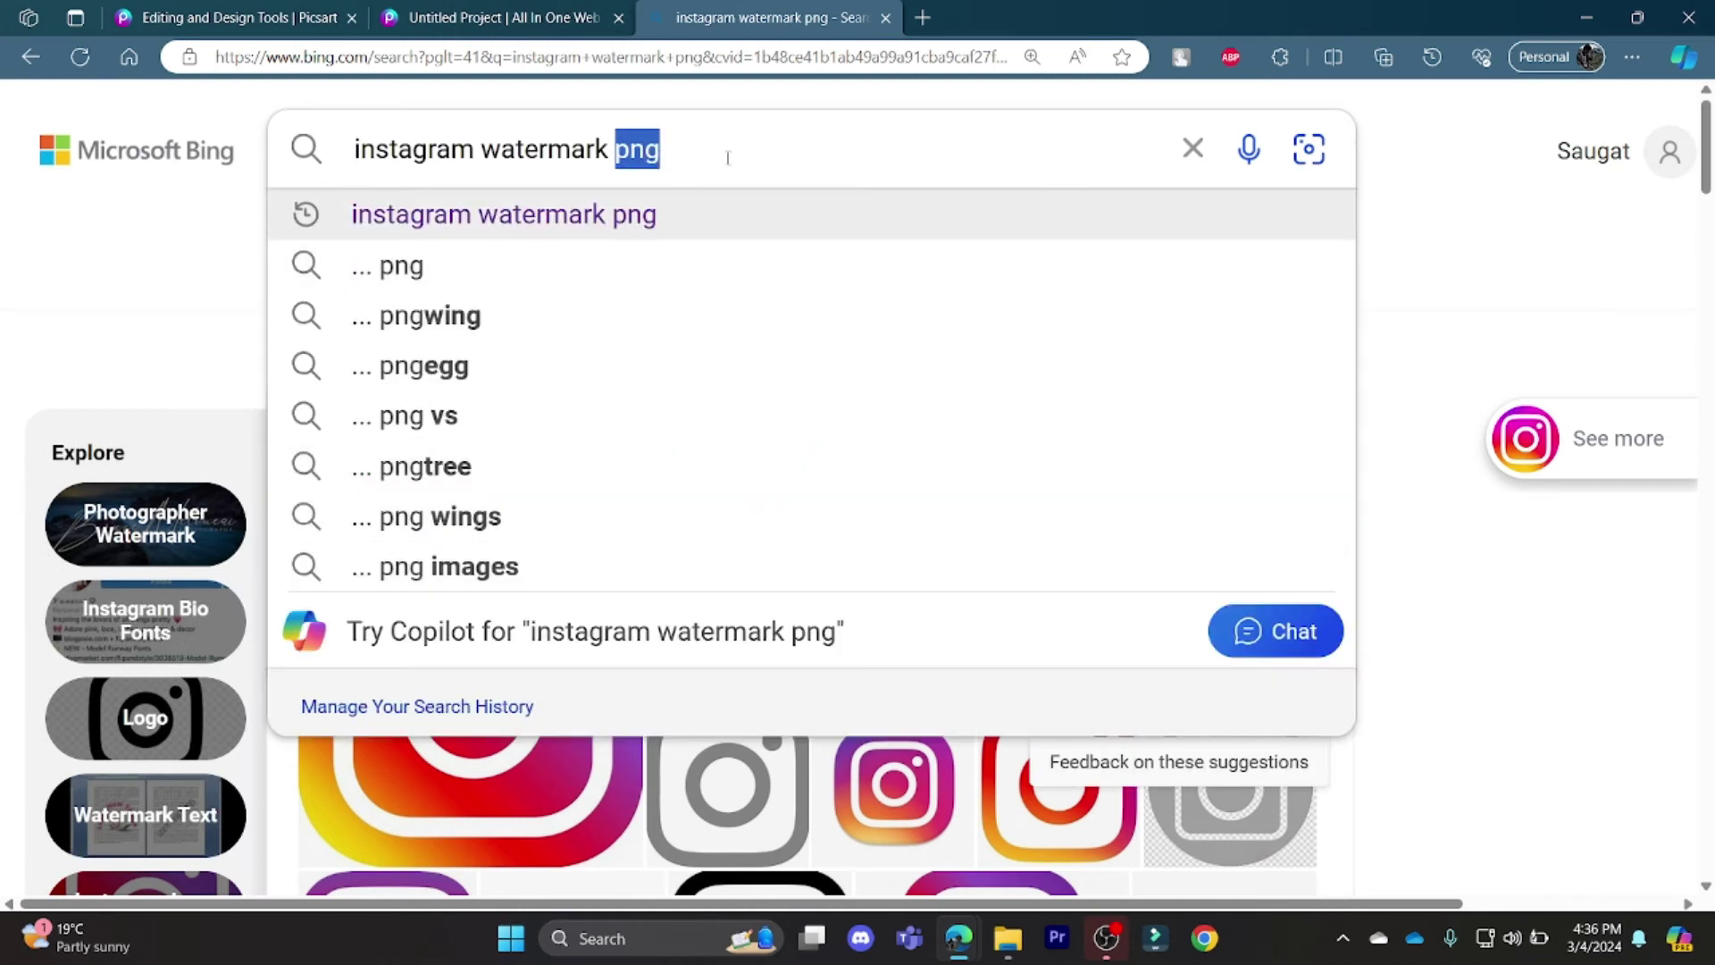
Save the grey Instagram logo image result to Downloads as OIP.jpg
click(1569, 746)
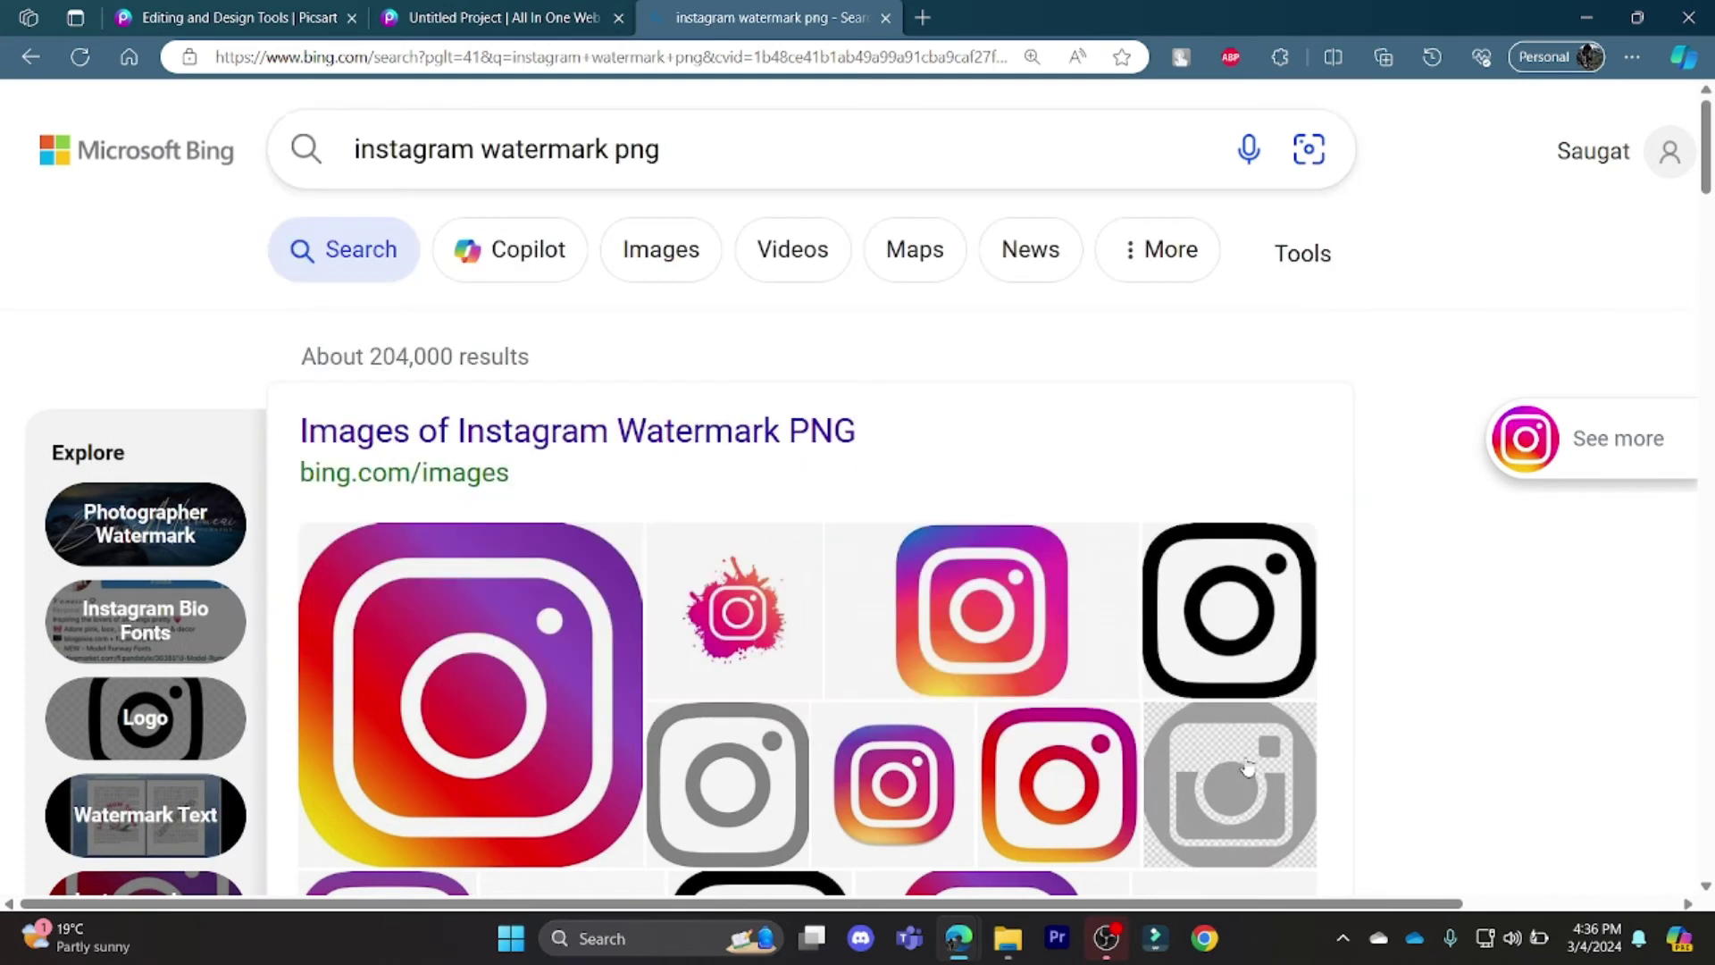
click(1231, 784)
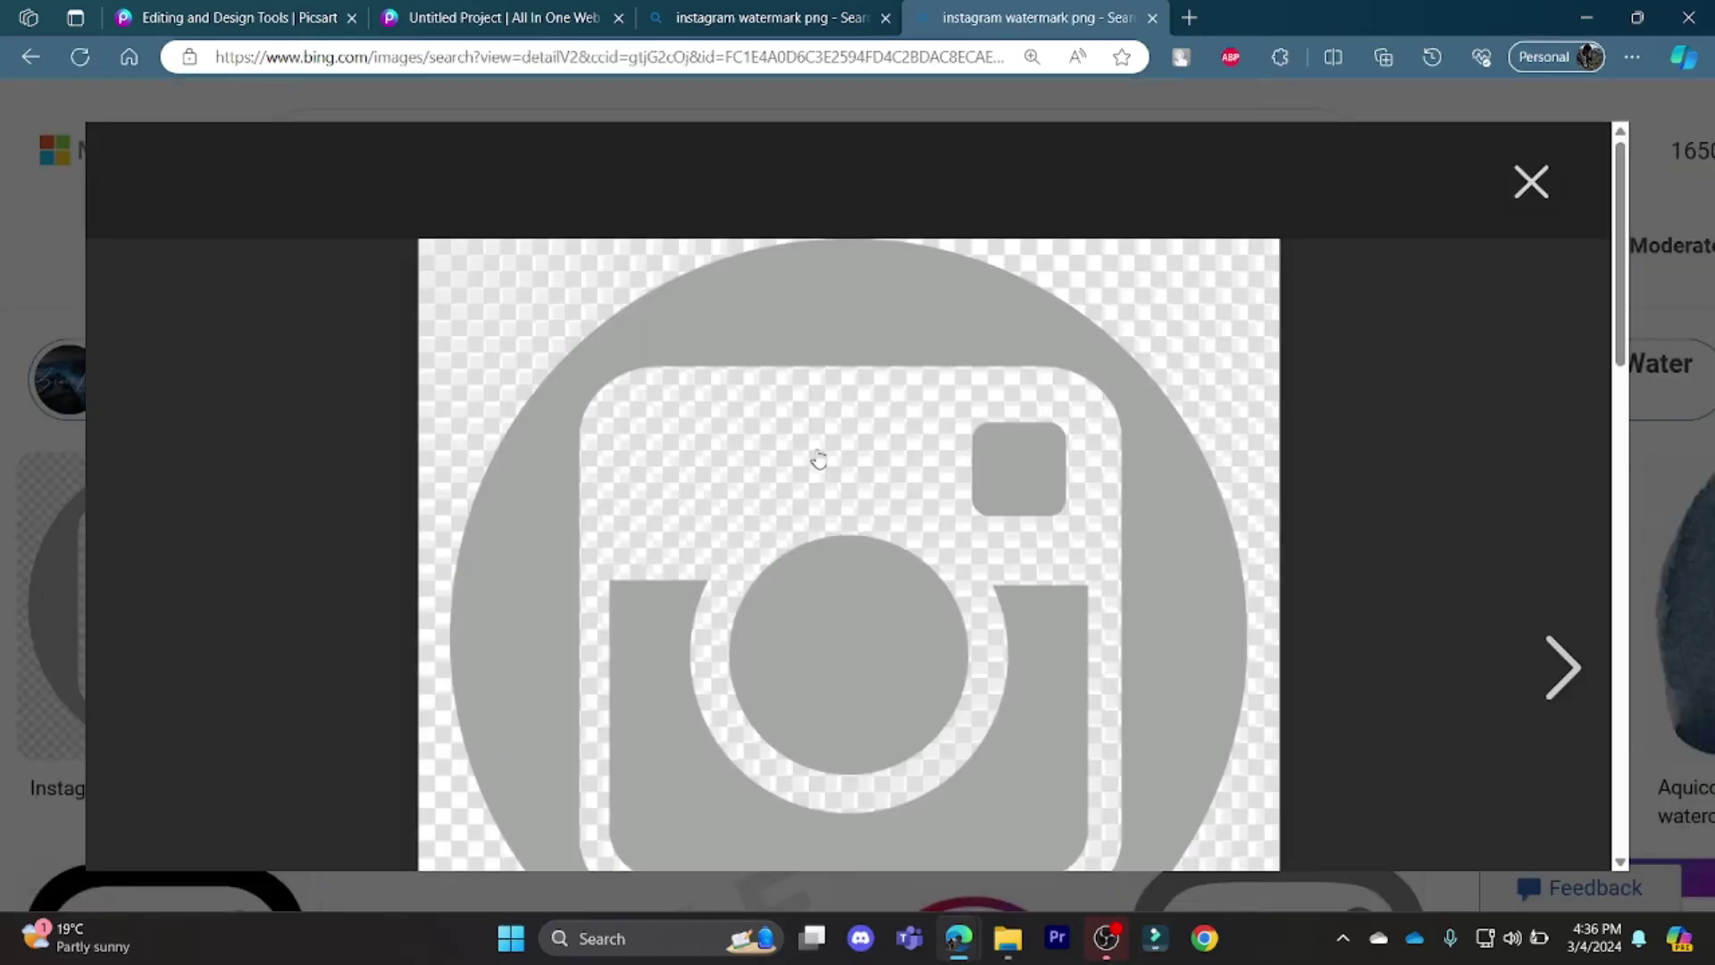
right_click(816, 460)
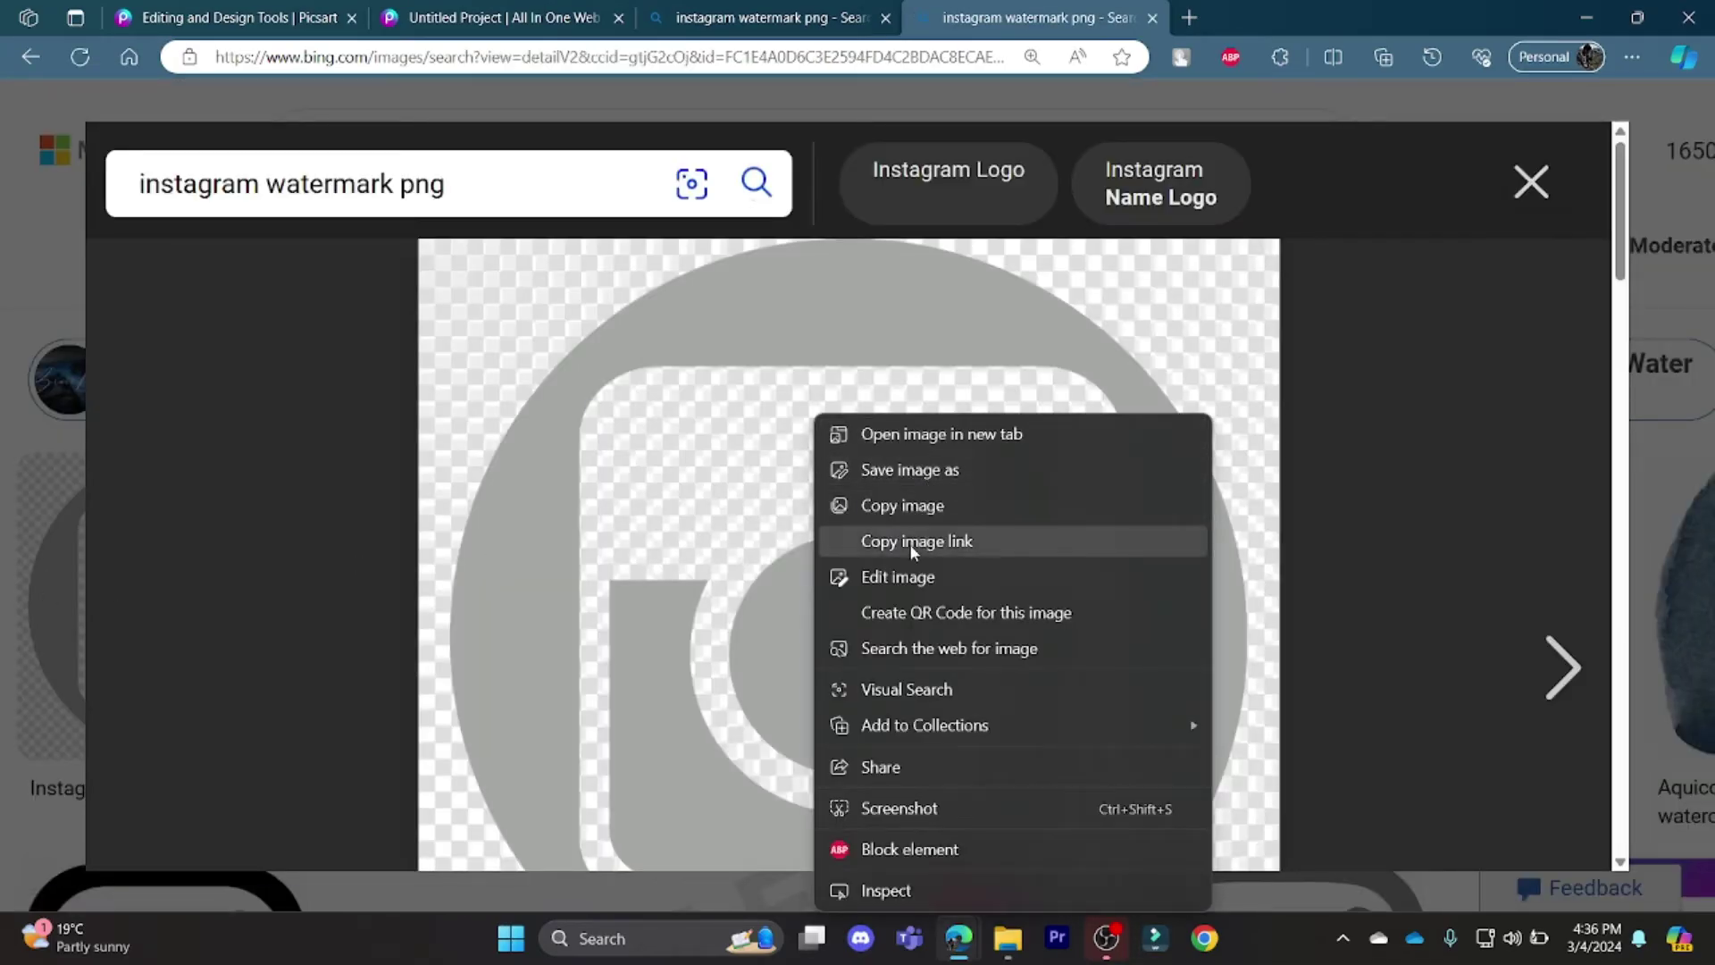
click(915, 481)
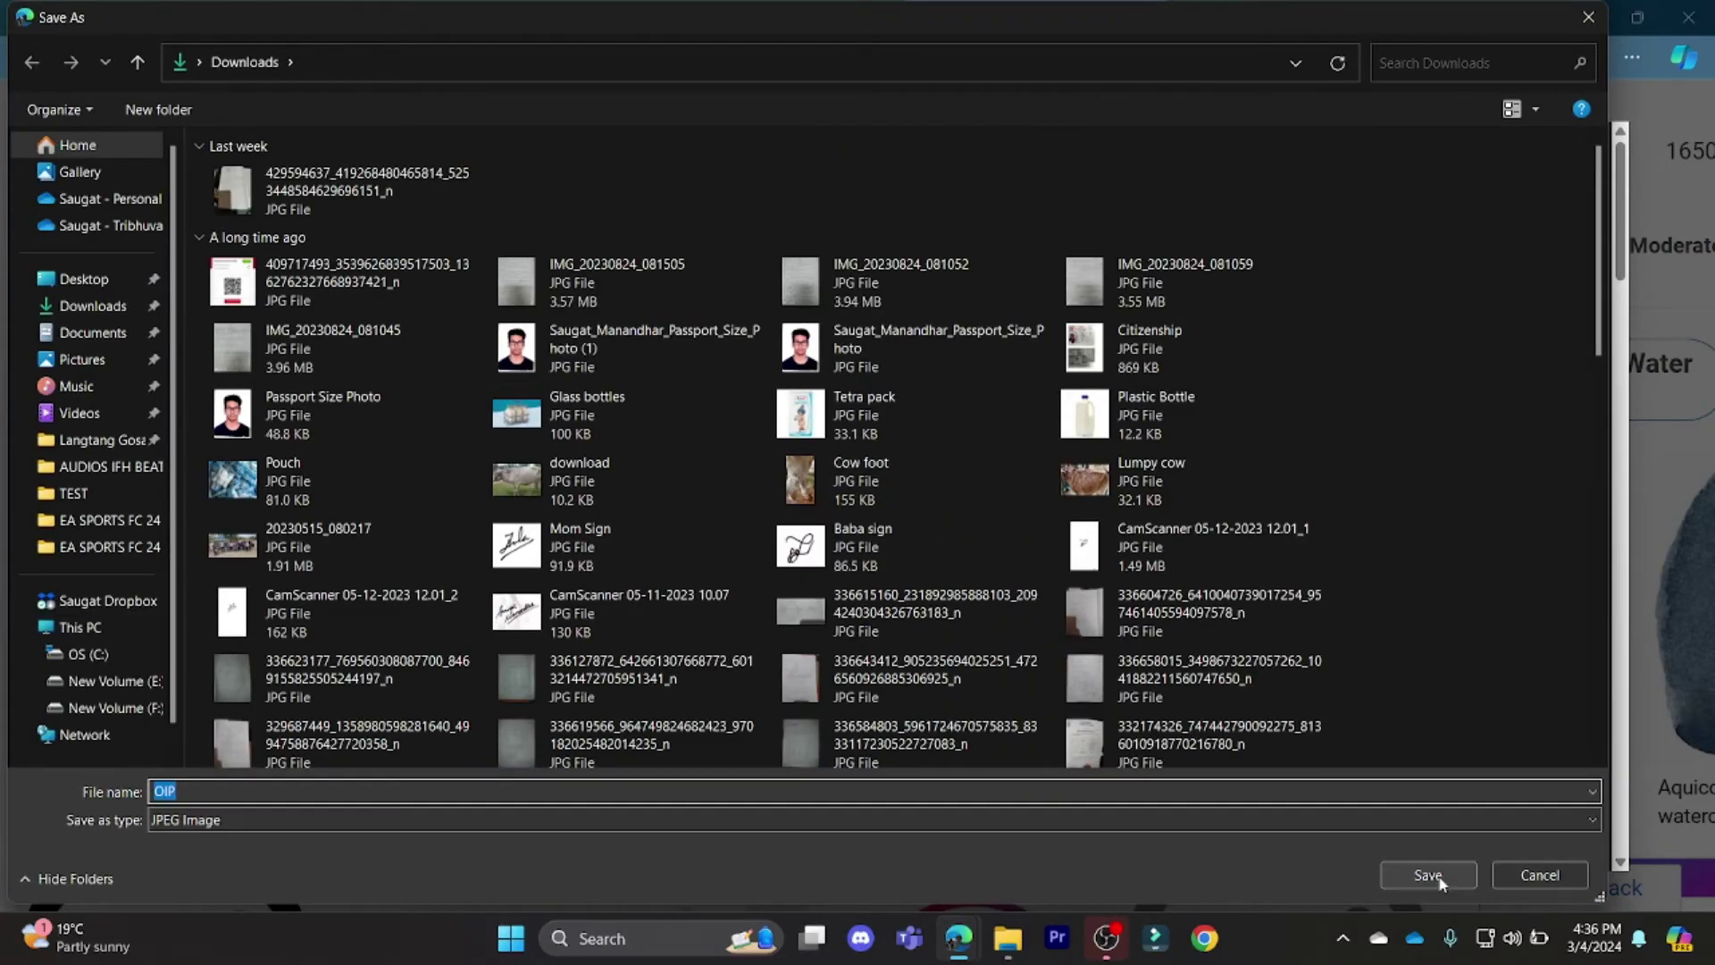
click(1429, 875)
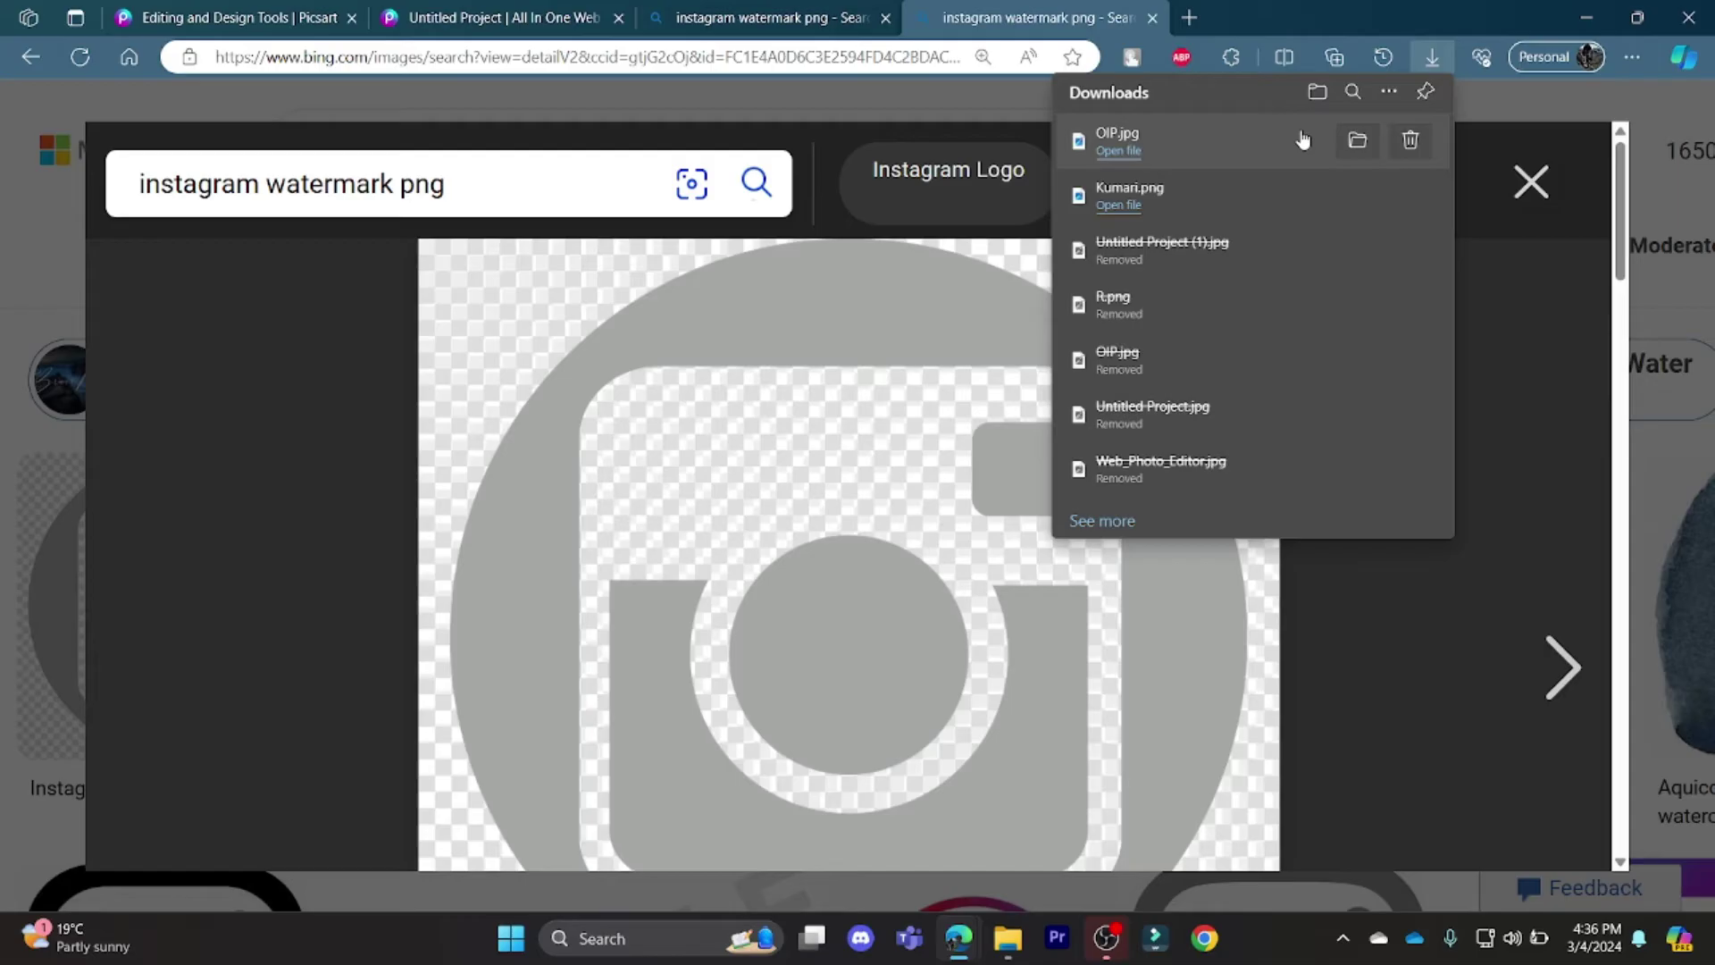
Drag the downloaded OIP logo from File Explorer's Downloads onto the Picsart canvas
click(1358, 141)
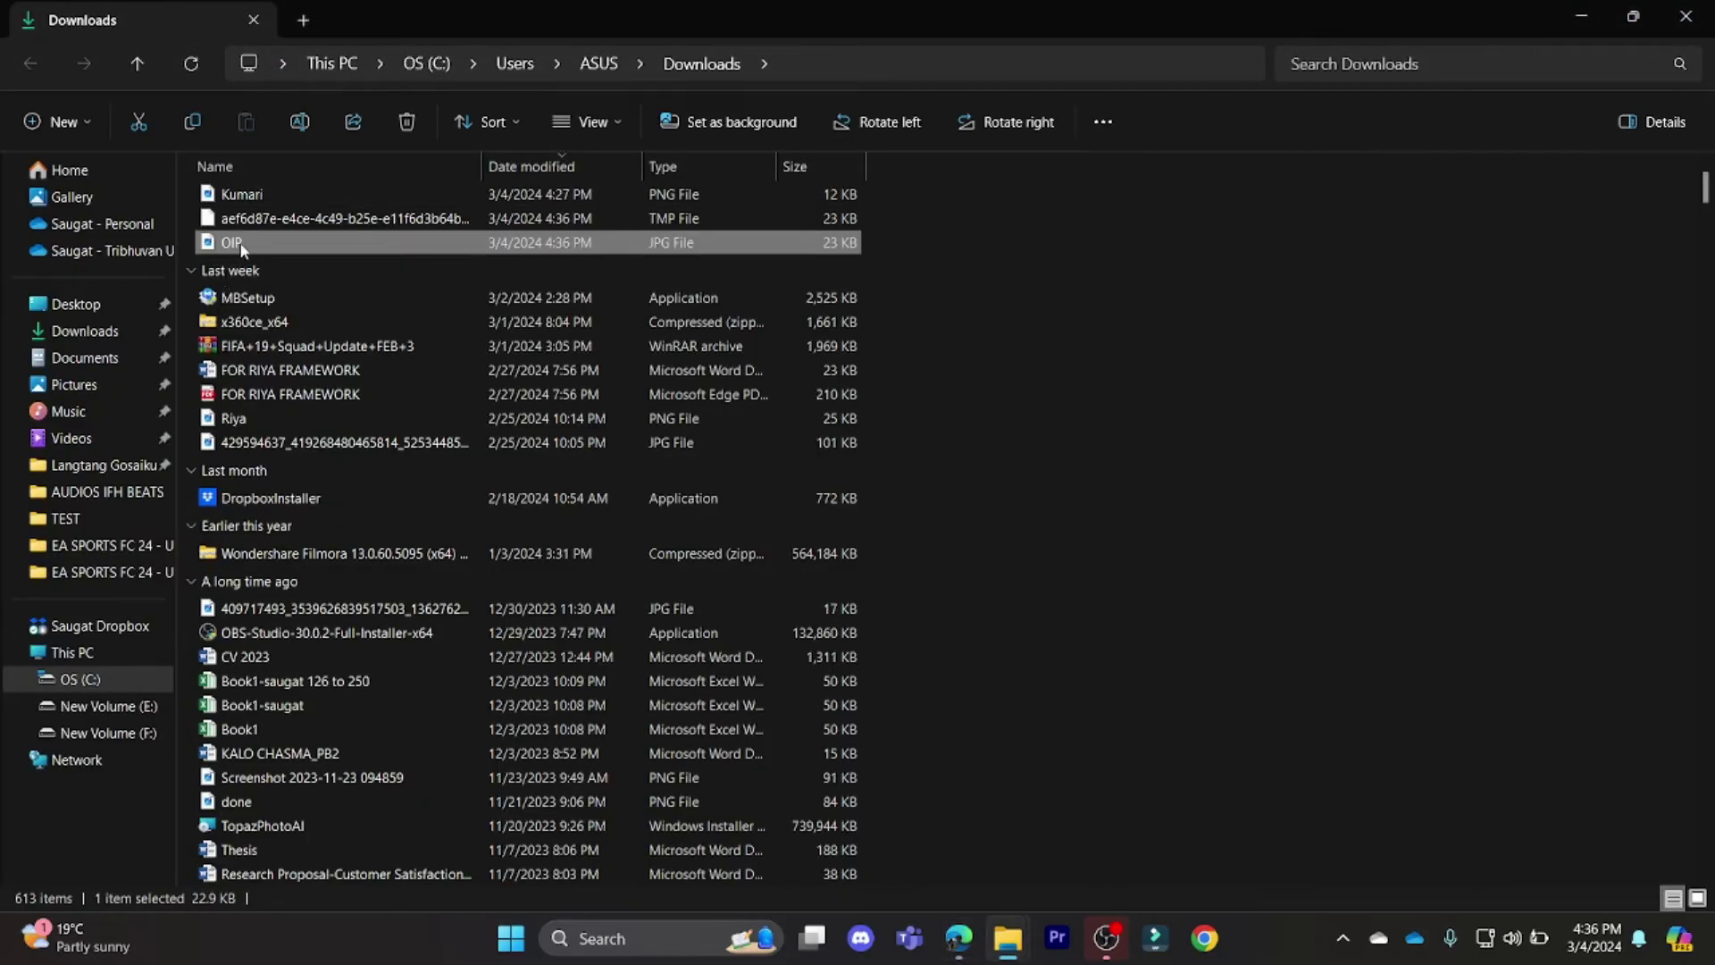
mouse_move(240, 247)
mouse_down()
mouse_move(955, 947)
mouse_move(1086, 854)
mouse_move(1086, 789)
mouse_move(555, 50)
mouse_move(480, 17)
mouse_move(1003, 645)
mouse_up()
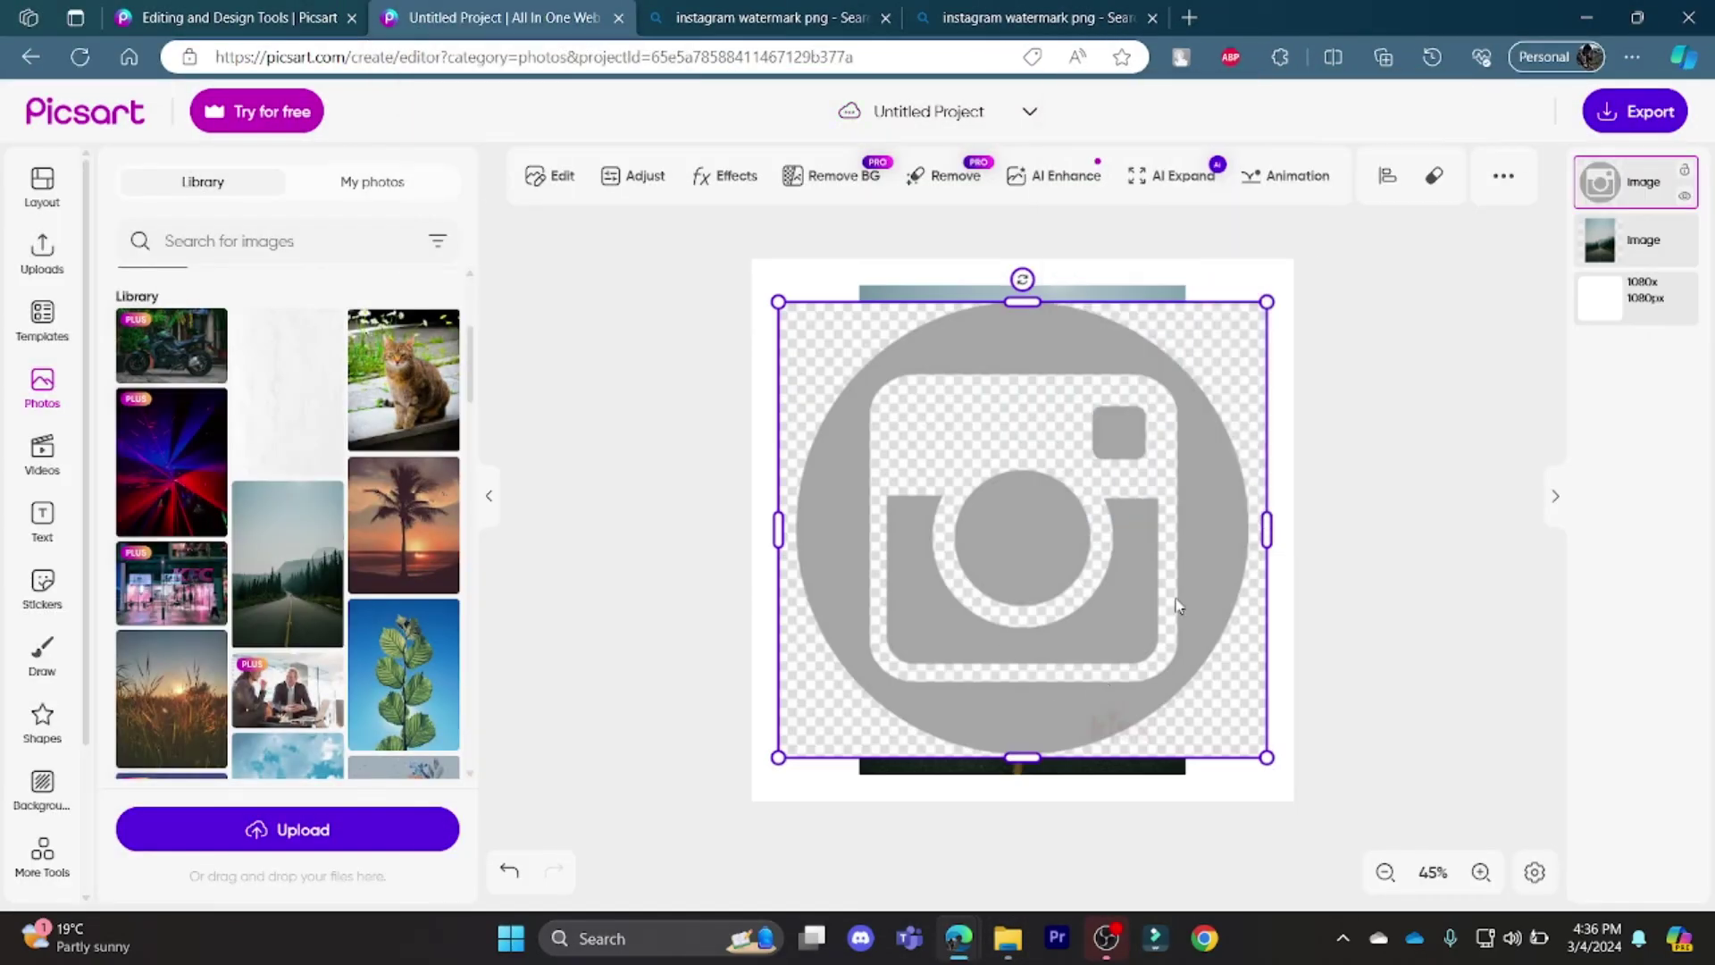
Shrink the Instagram logo into the bottom-right corner, keeping its layer above the photo
drag(1265, 303, 874, 627)
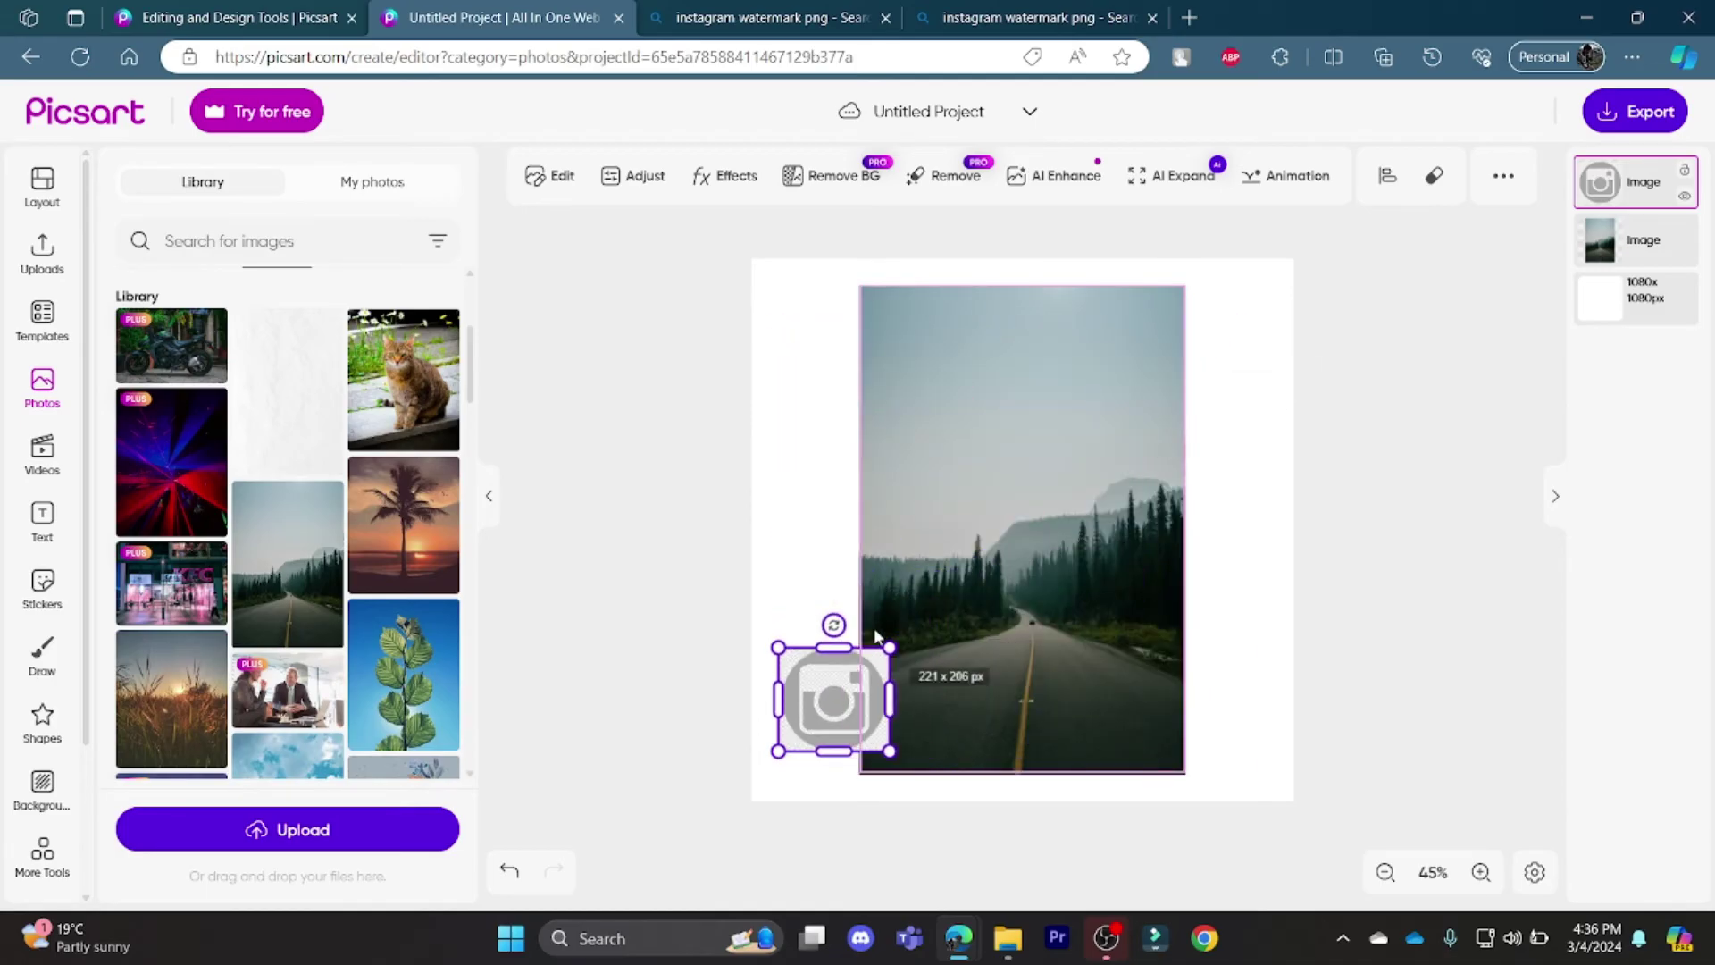
drag(834, 697, 1133, 728)
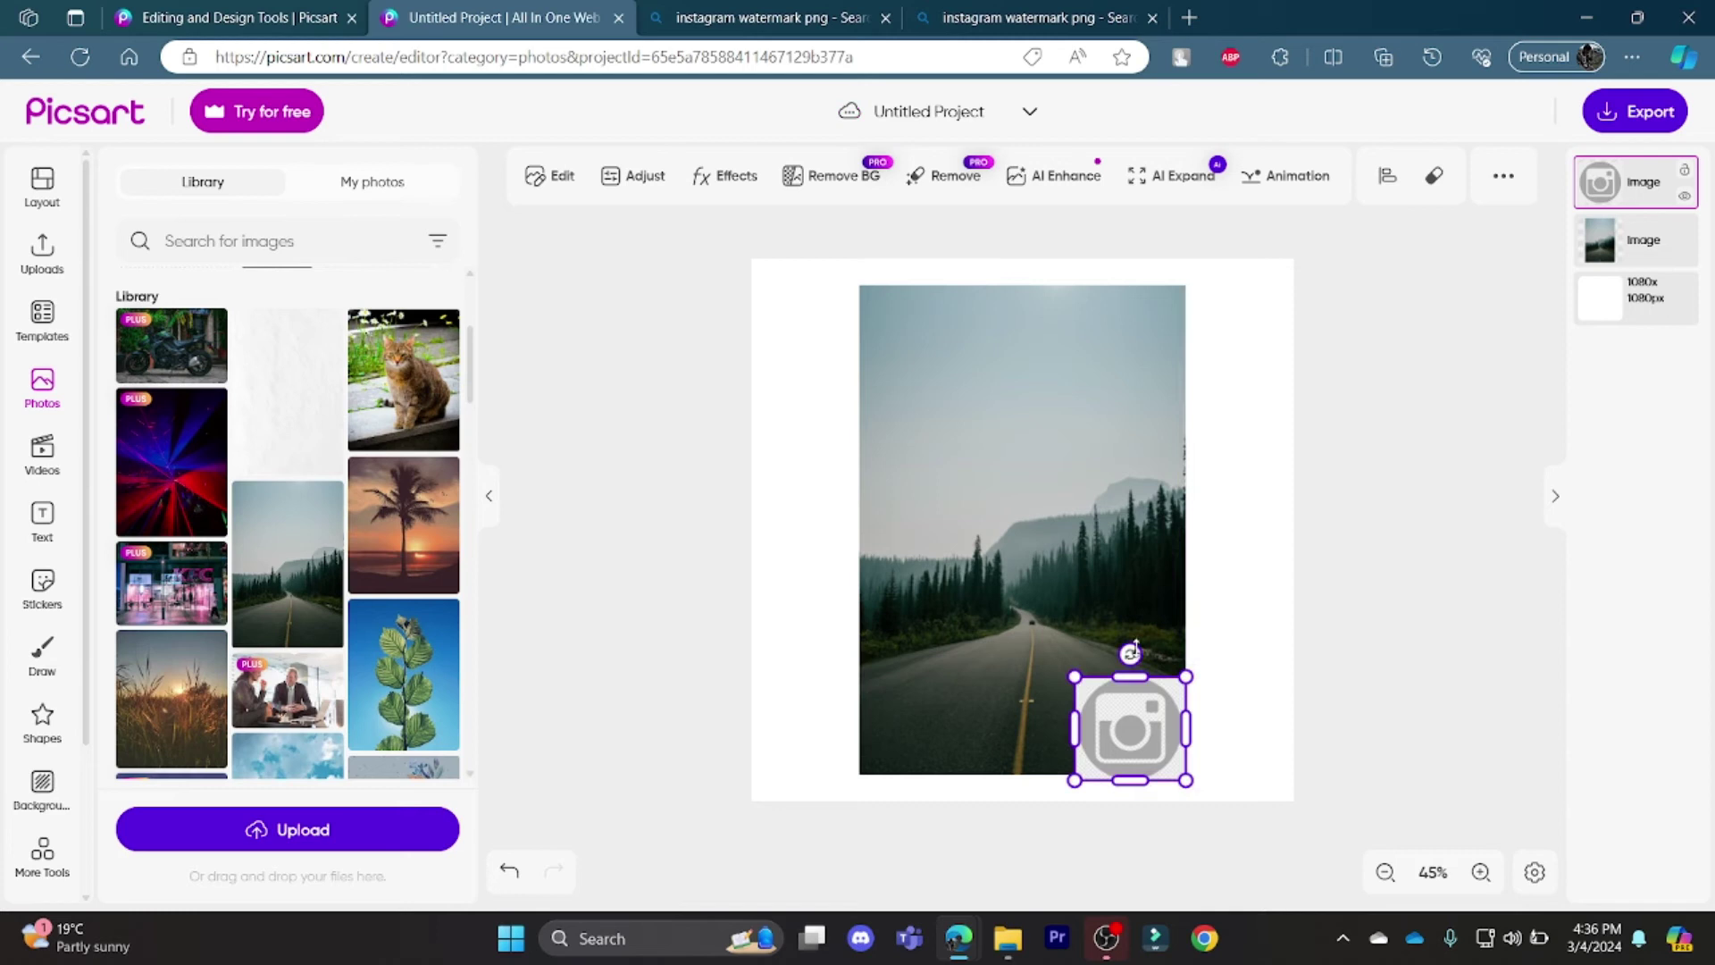
click(1120, 568)
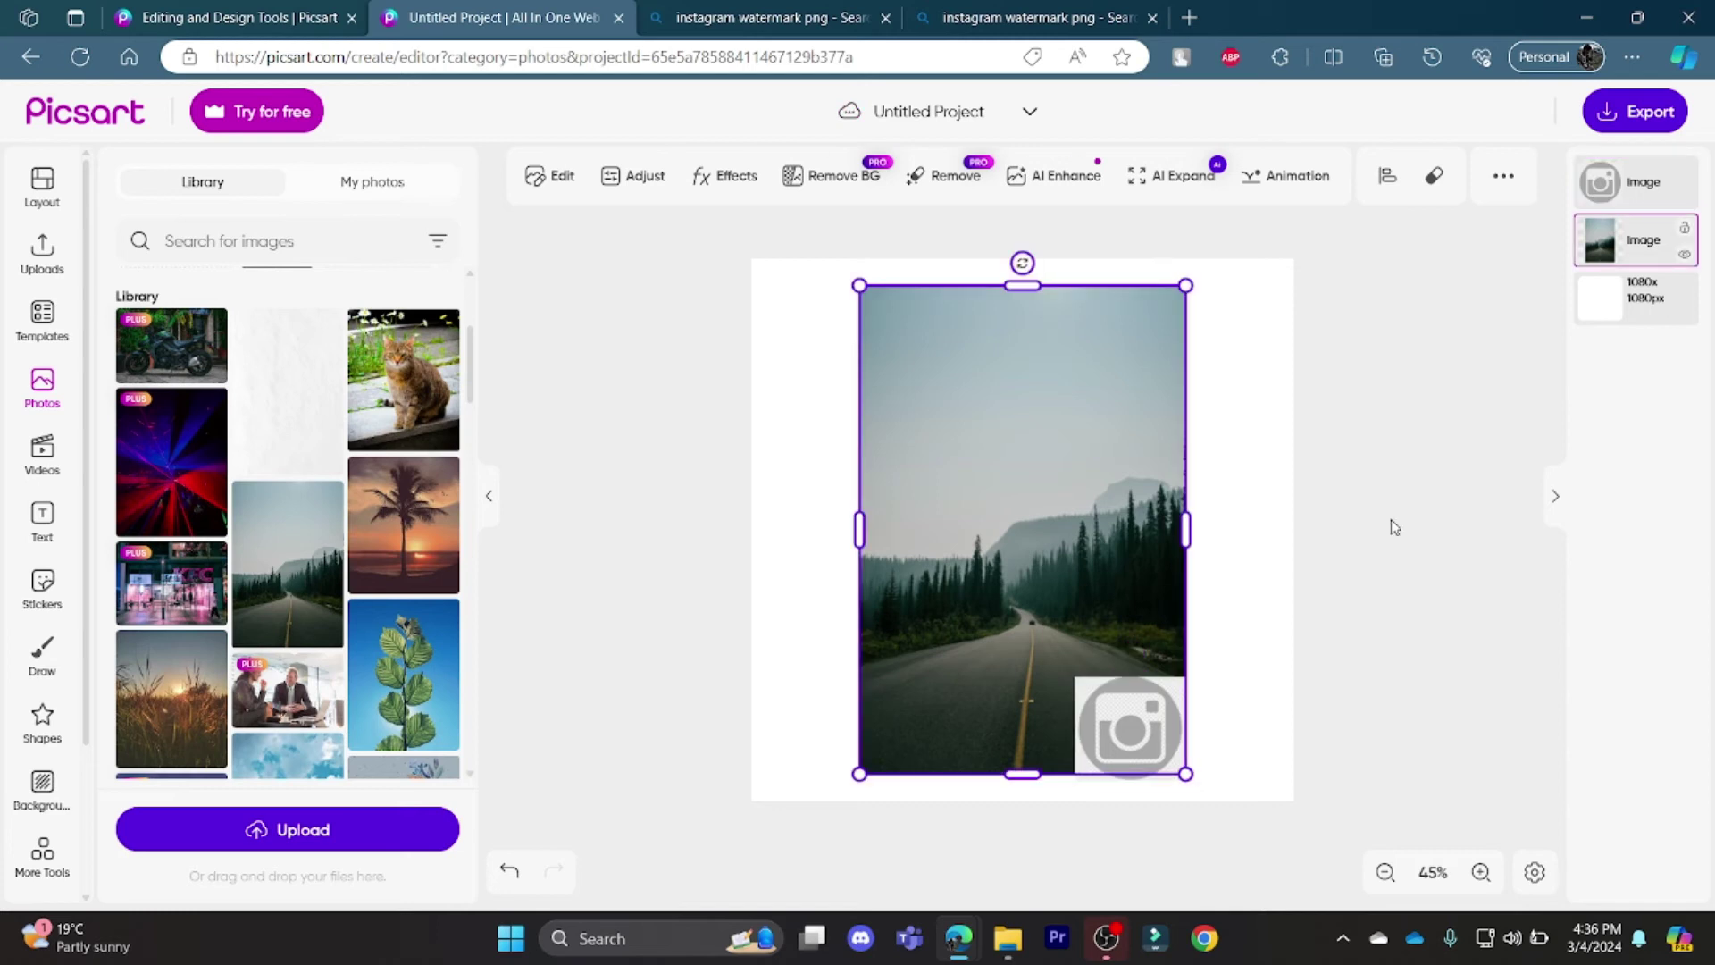
click(1646, 189)
click(1007, 621)
drag(1624, 240, 1635, 177)
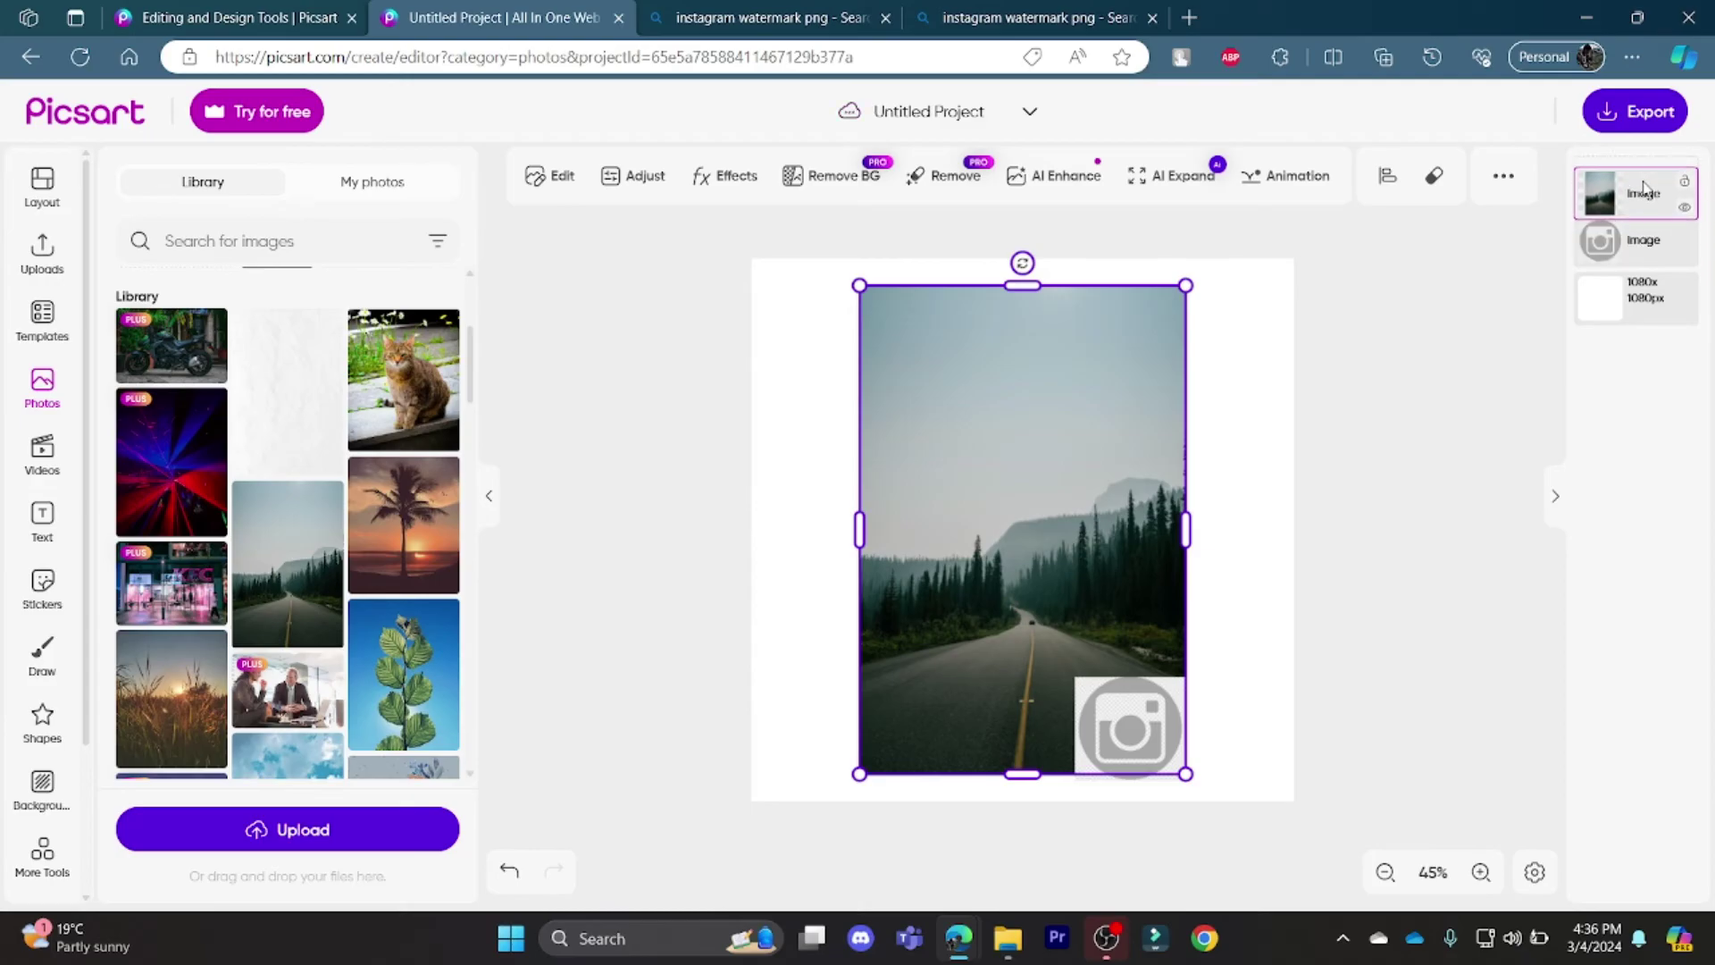
drag(1629, 245, 1601, 180)
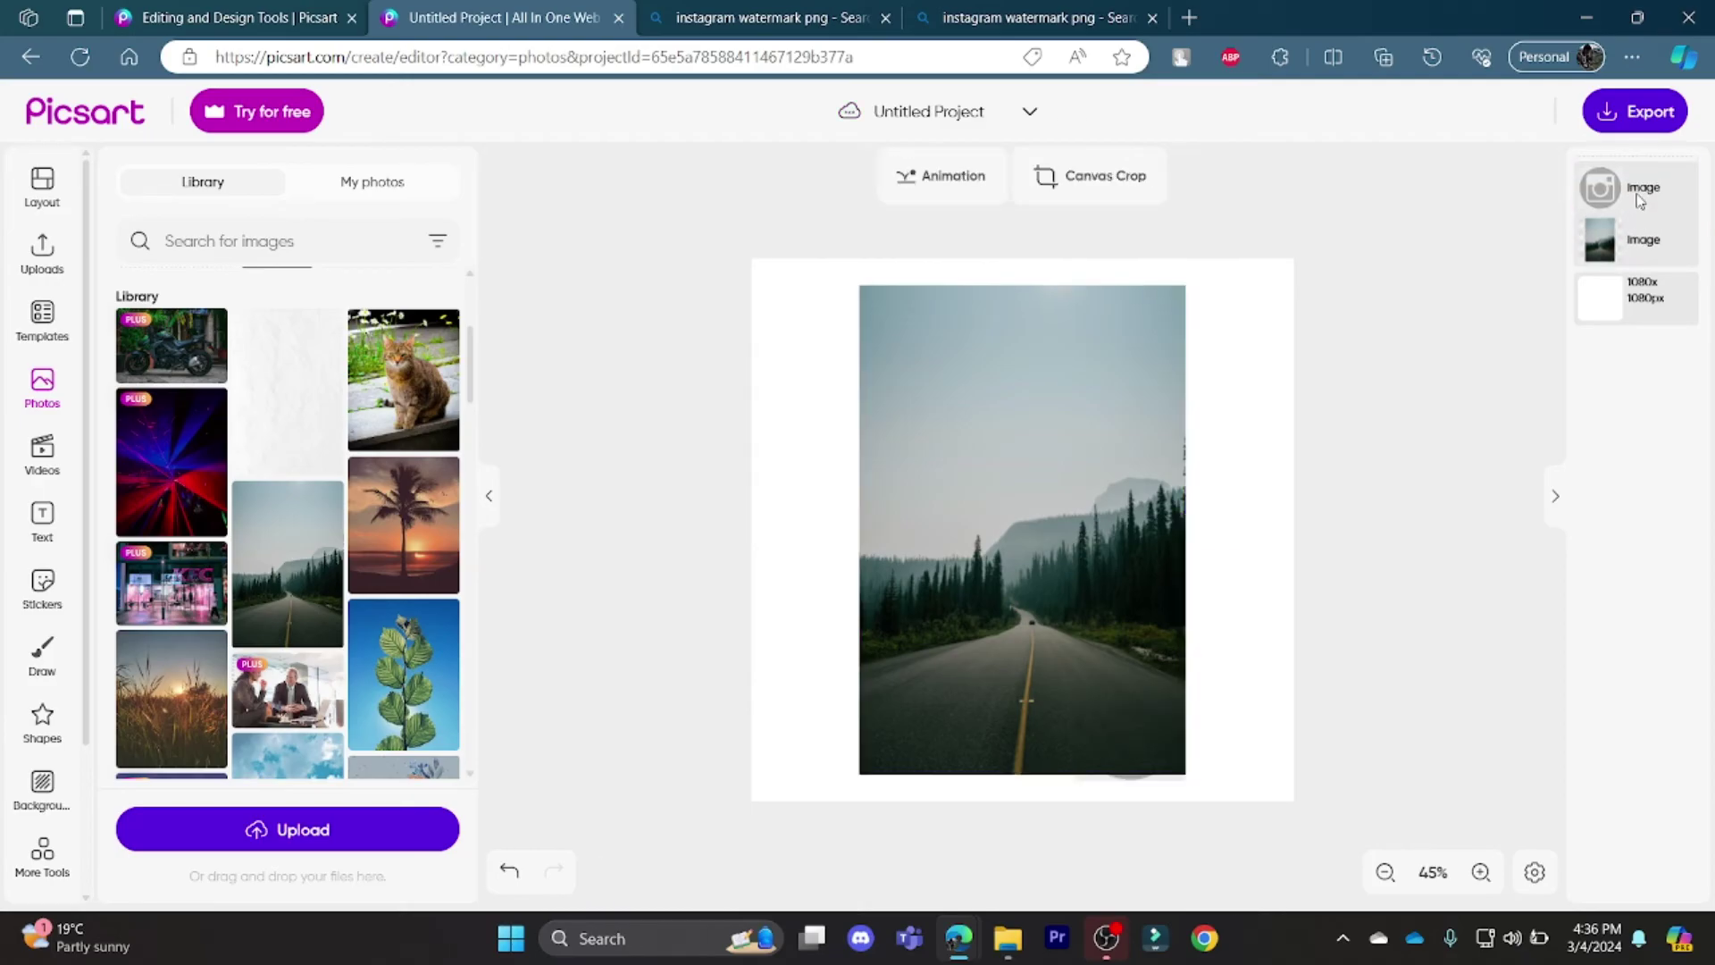
Nudge the road photo slightly and shrink the logo further into the corner
click(1076, 610)
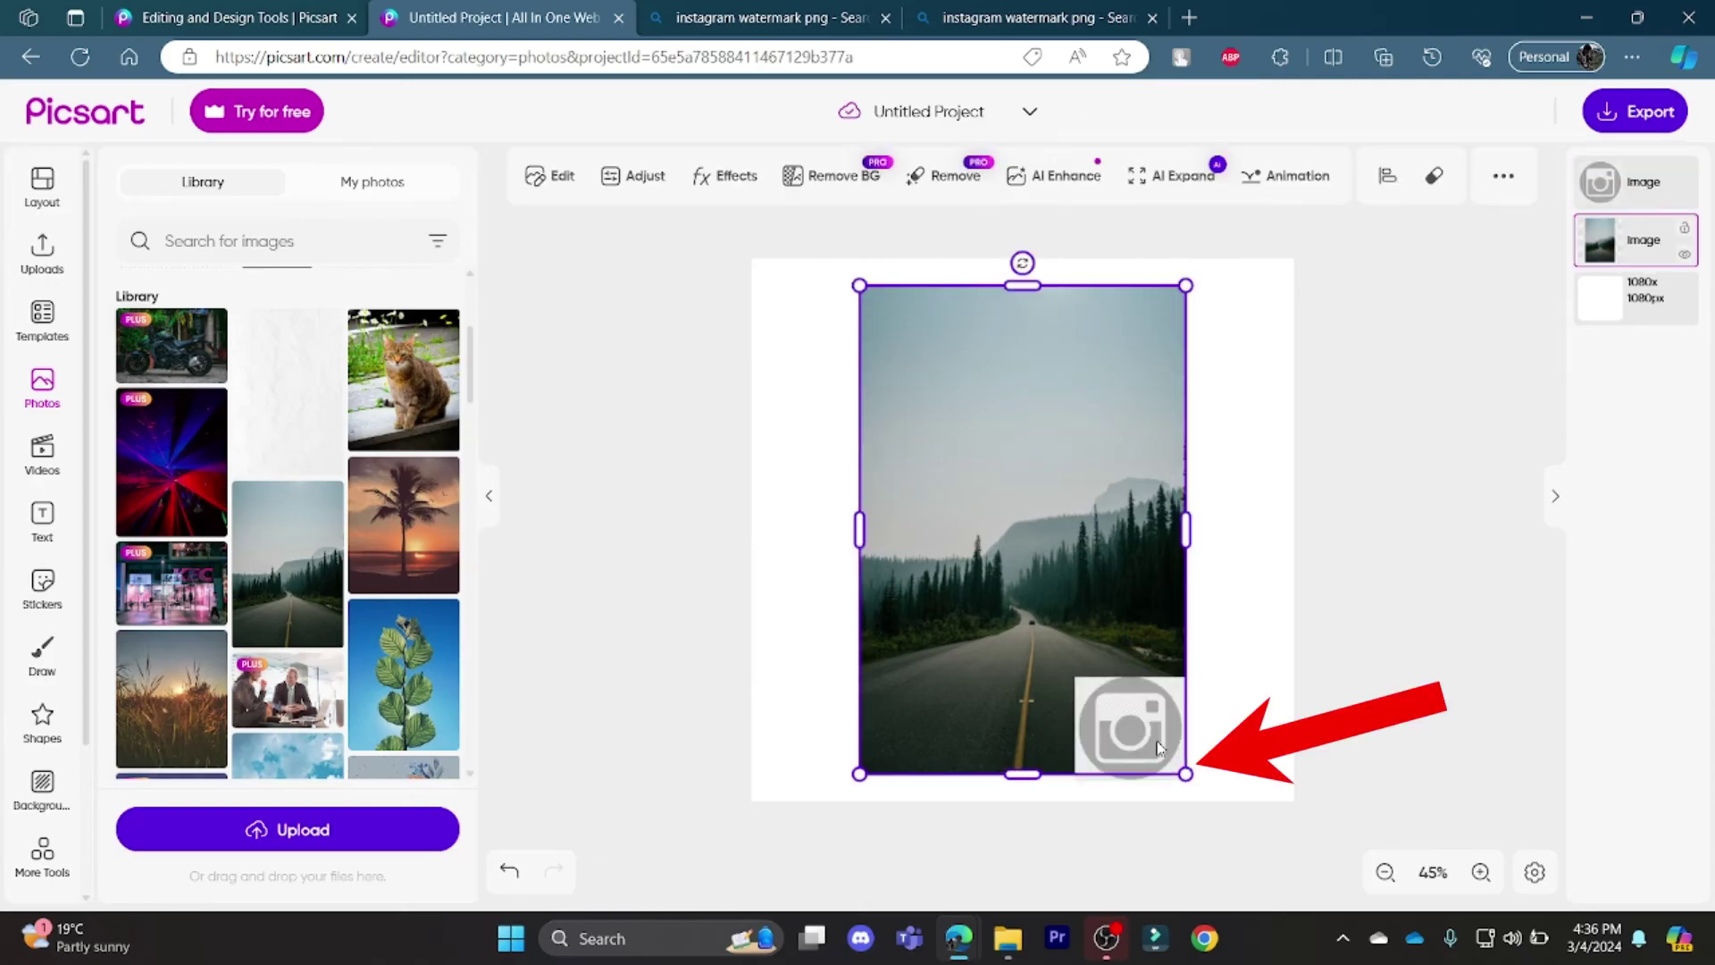
drag(1099, 725, 1106, 730)
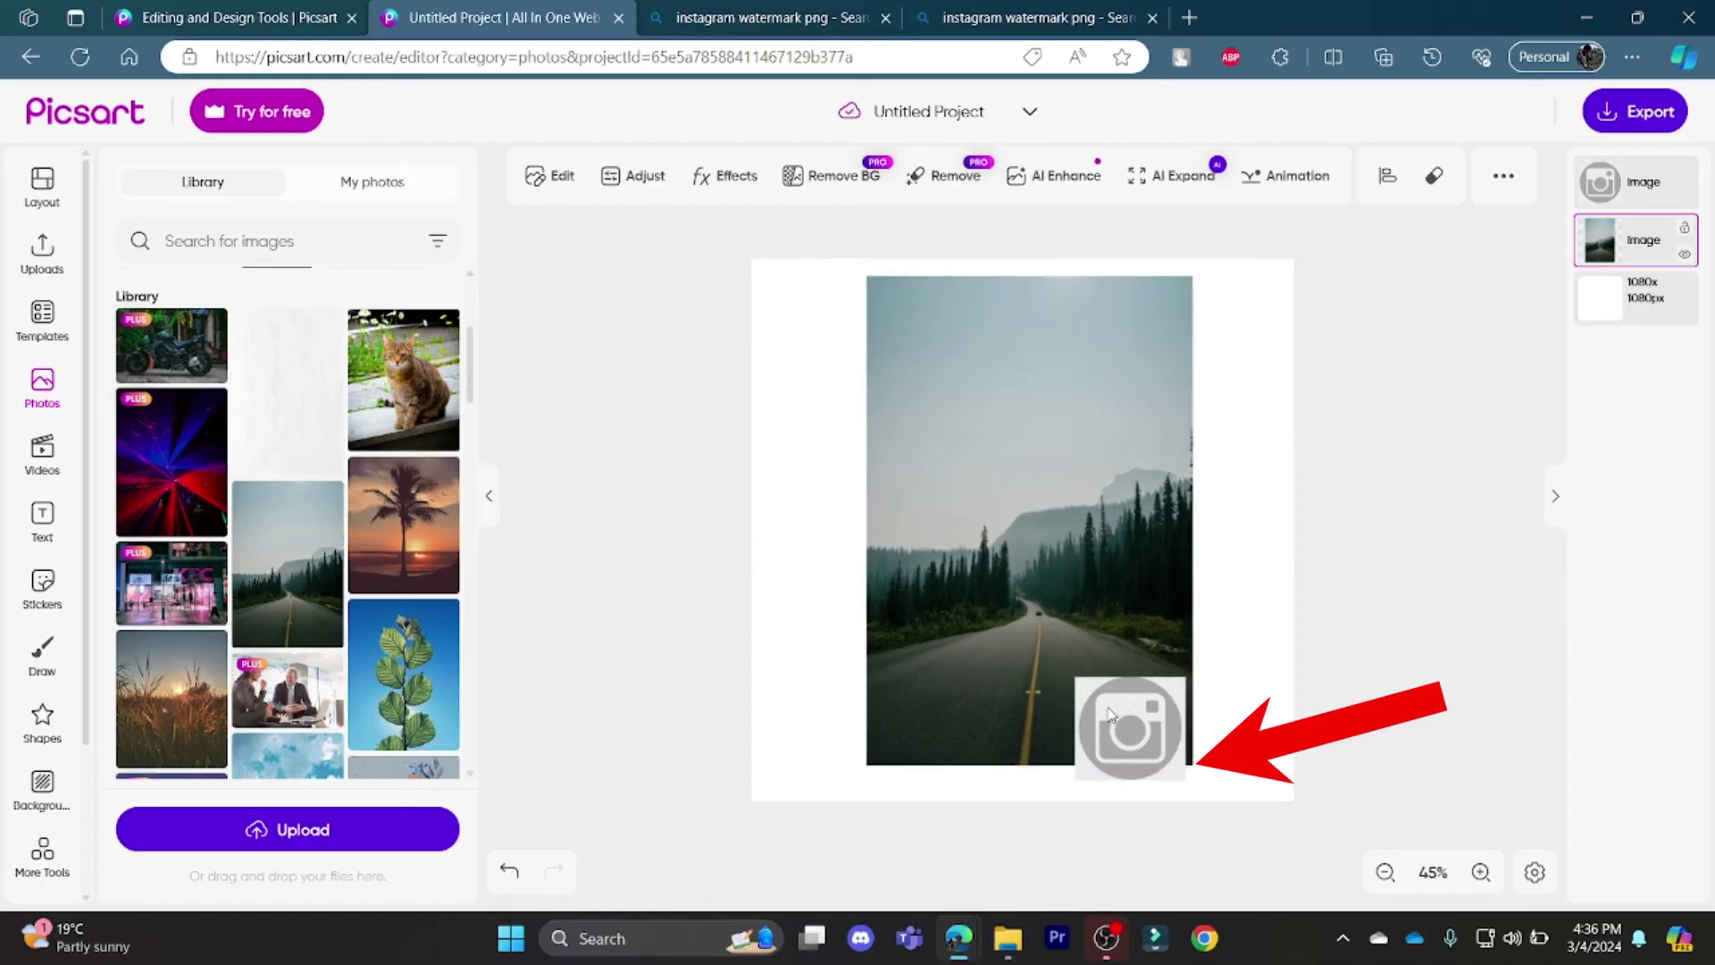
click(1248, 585)
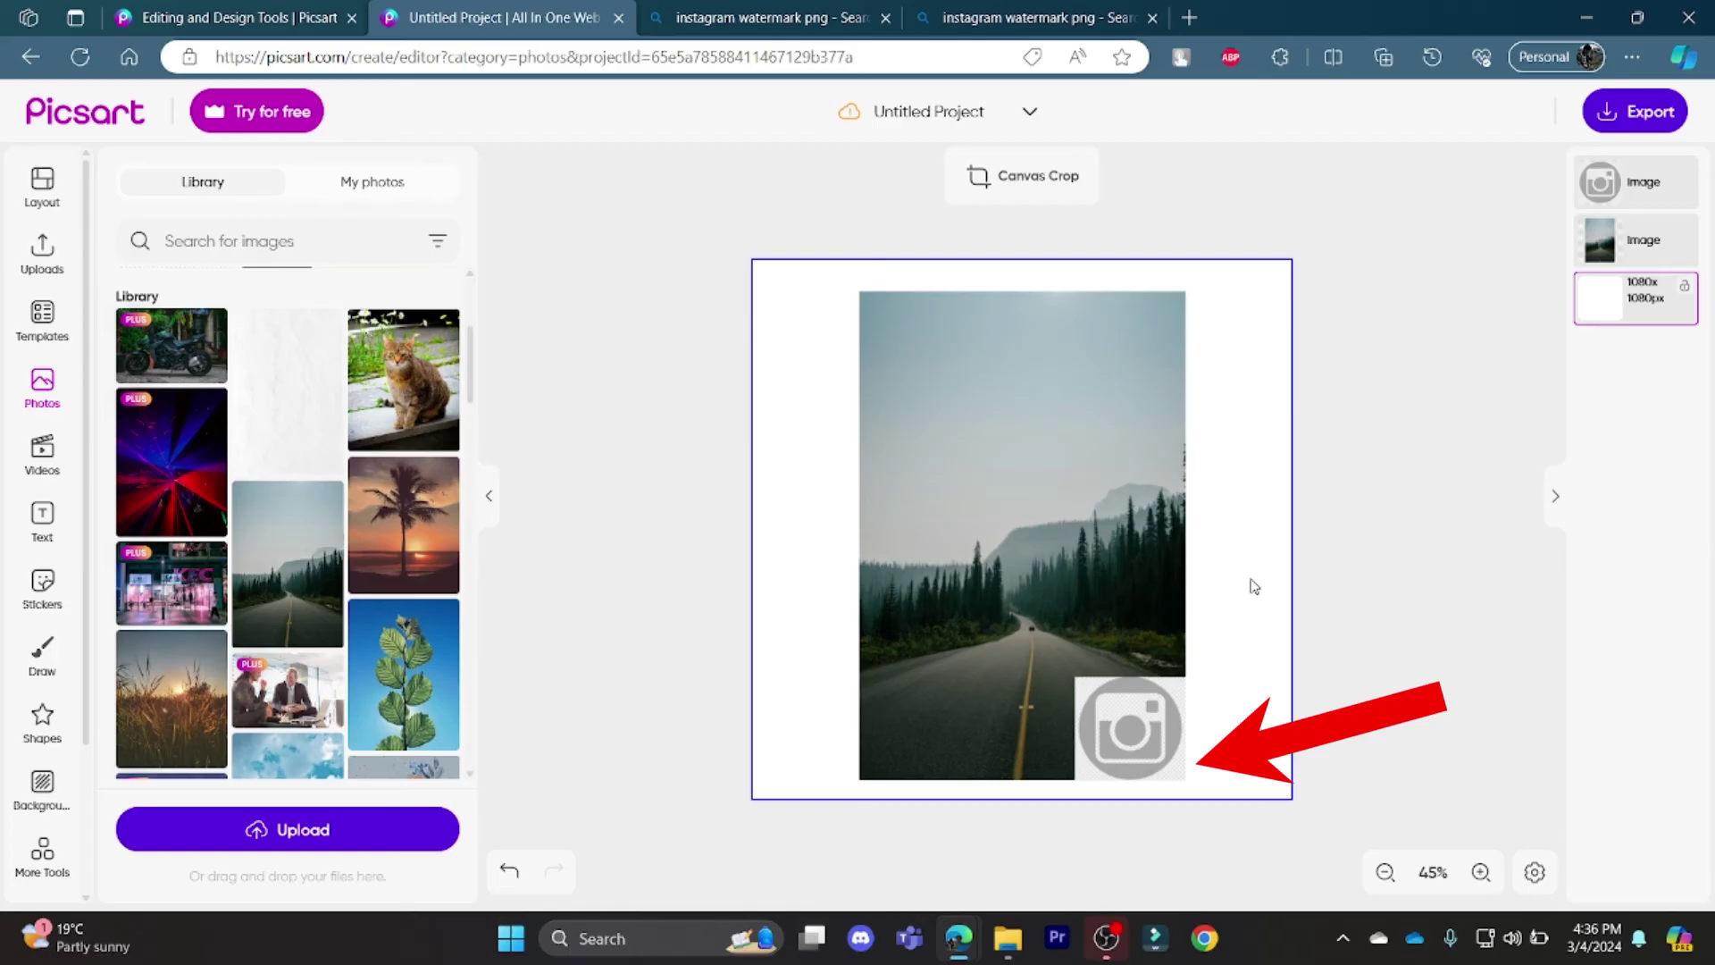
click(1139, 710)
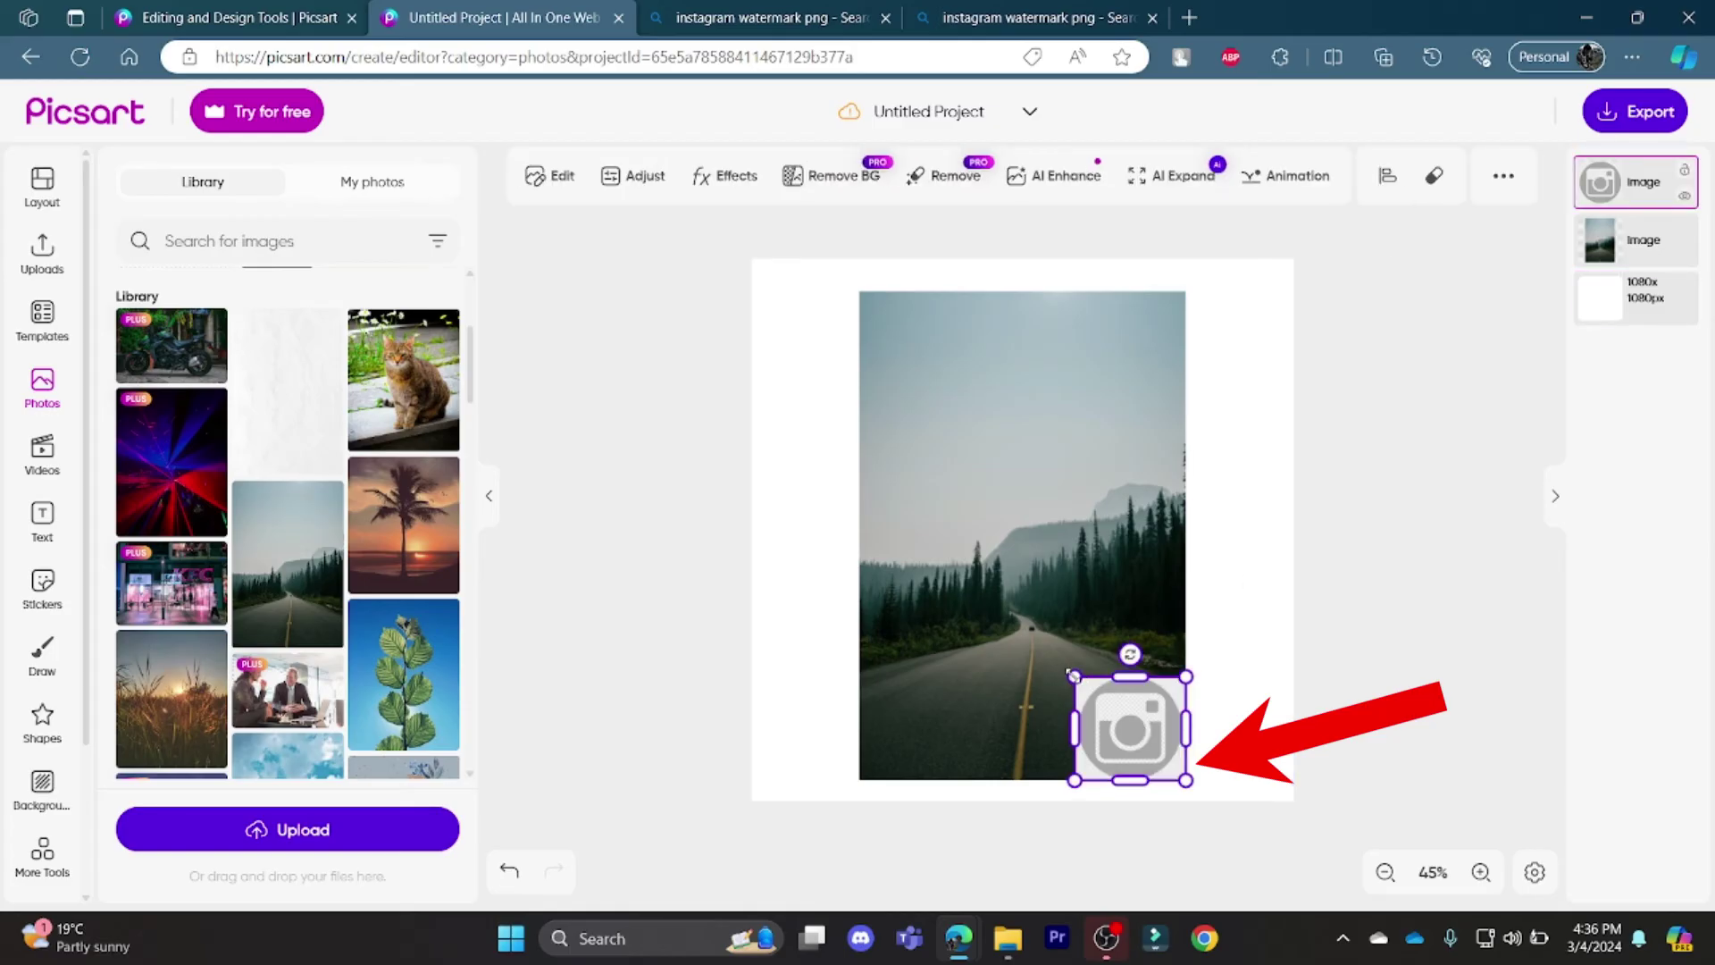
drag(1072, 675, 1124, 725)
click(1224, 654)
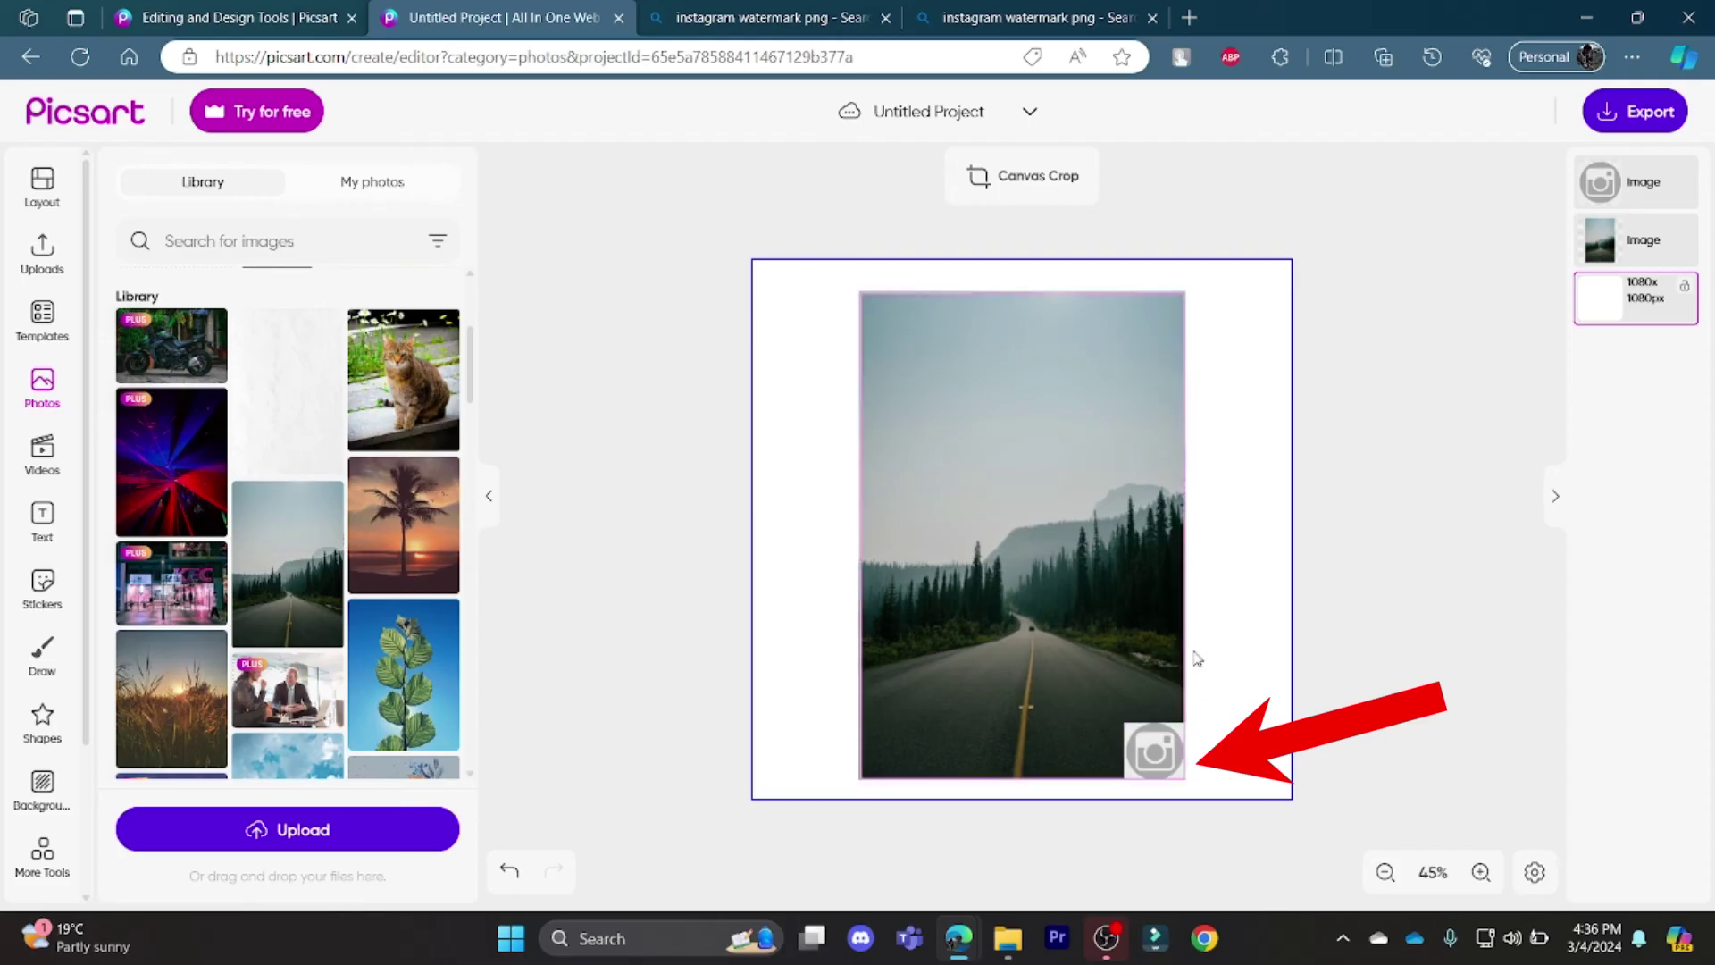
Download the design as a JPG and open the file to check the watermark
click(1634, 119)
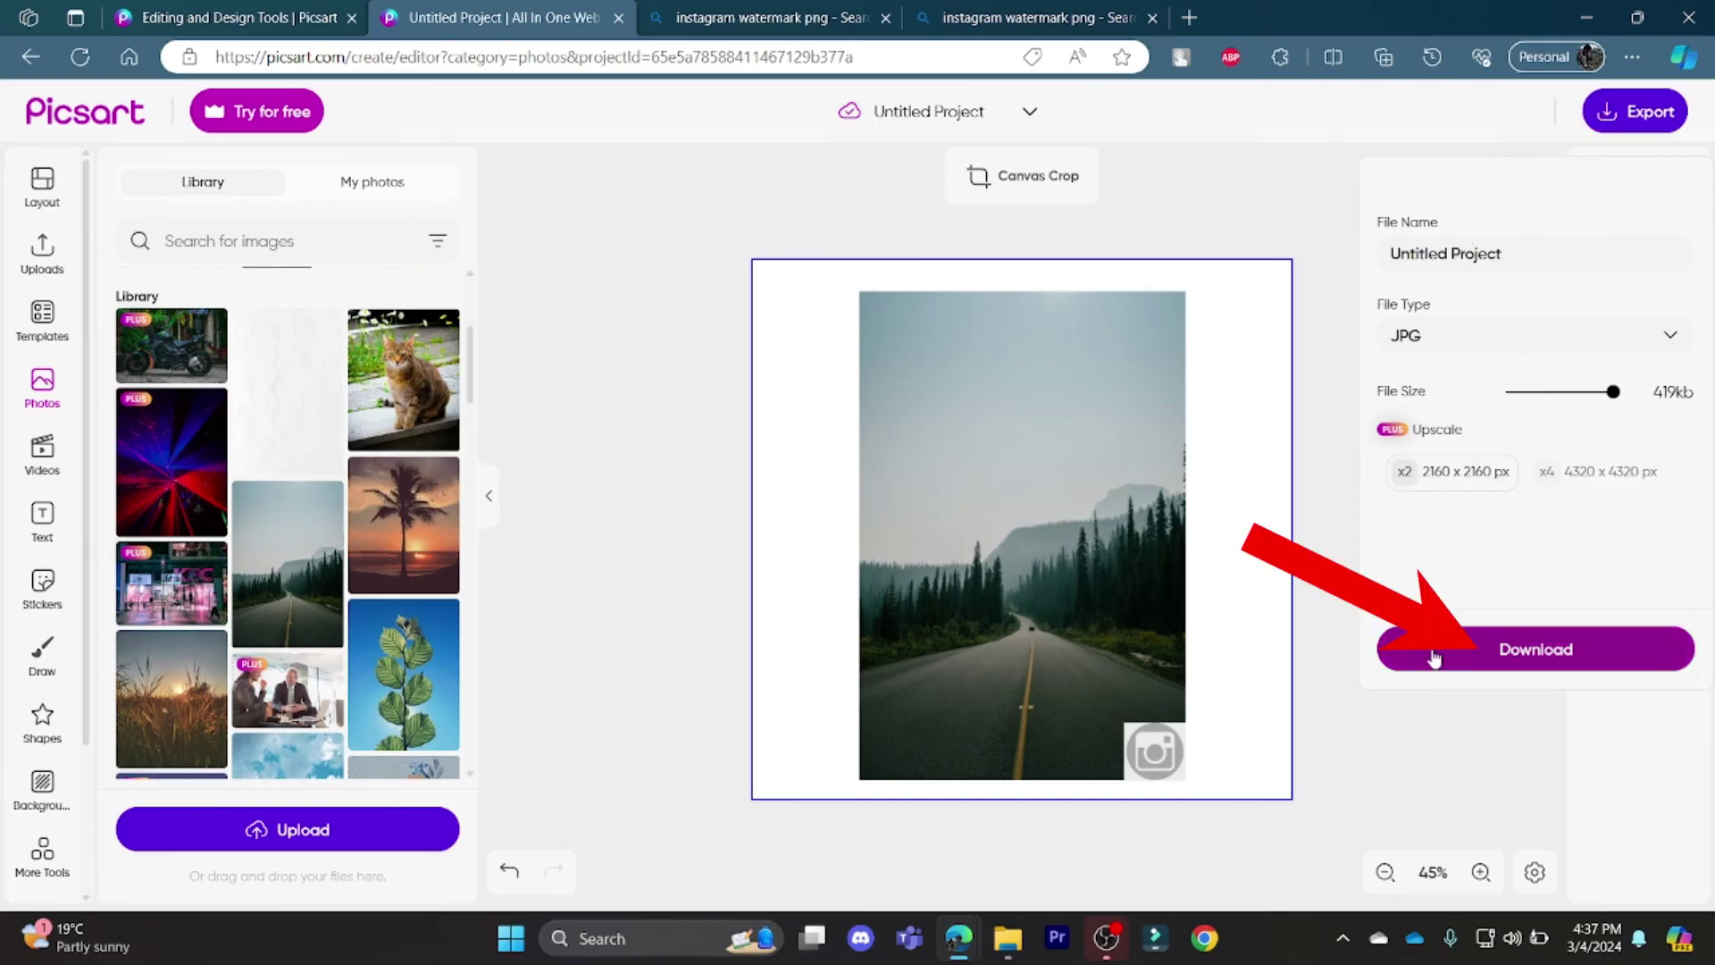
click(1499, 652)
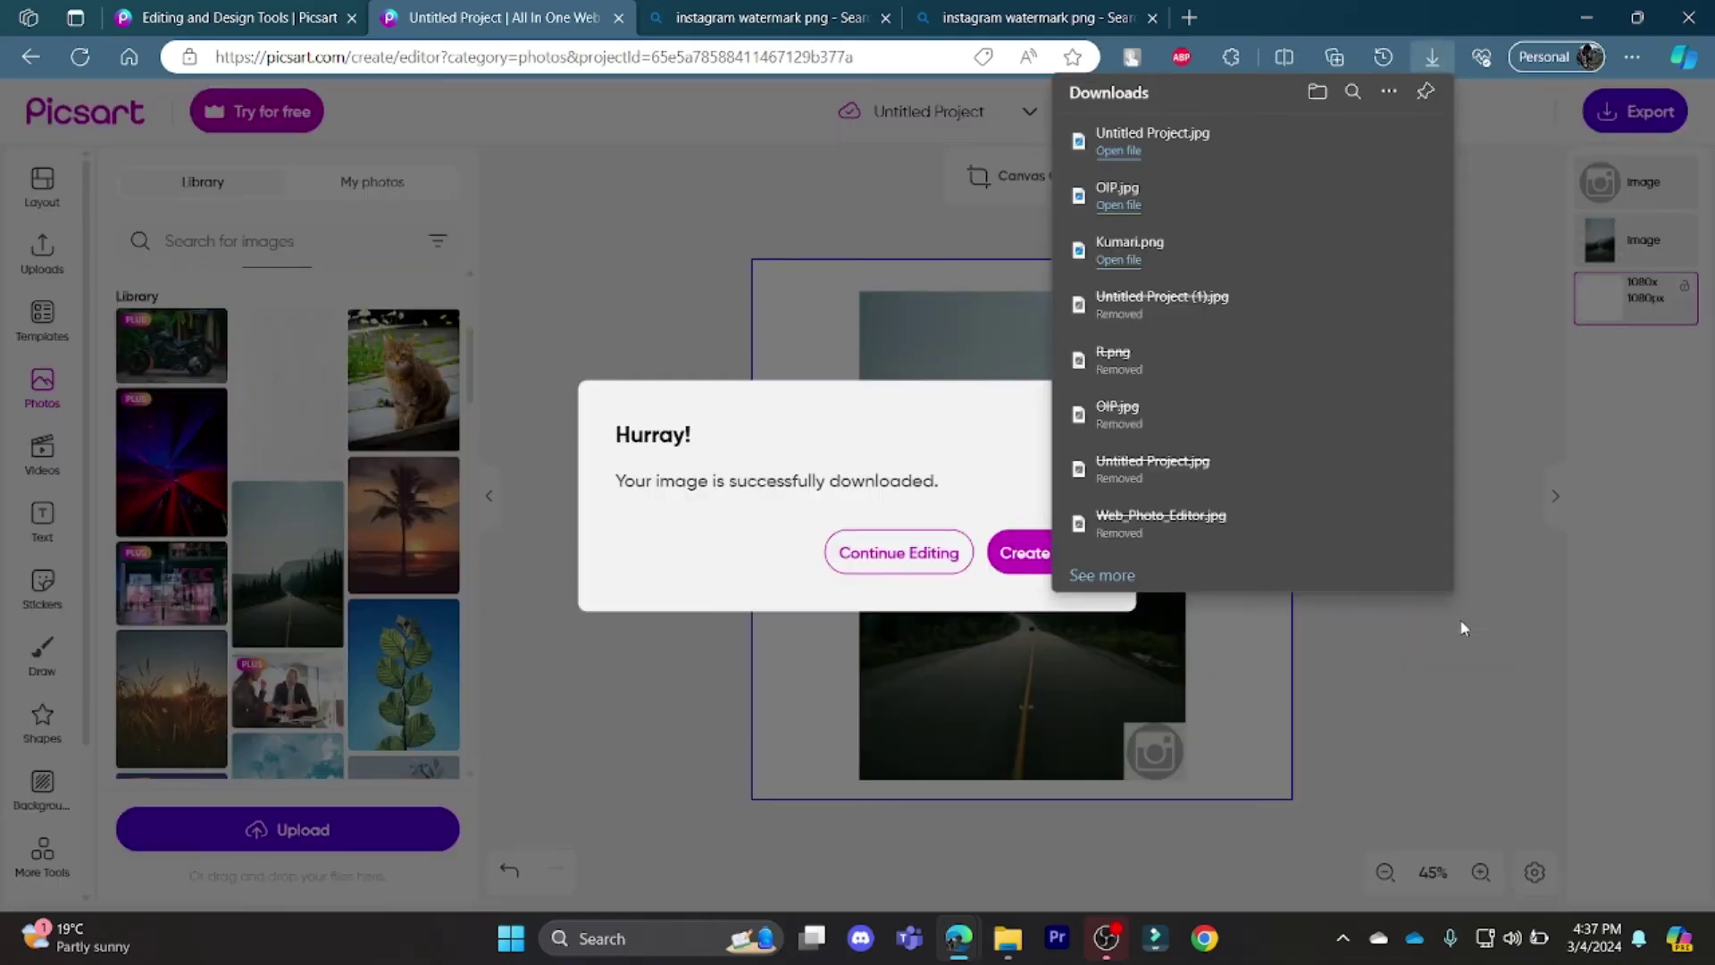
click(1134, 152)
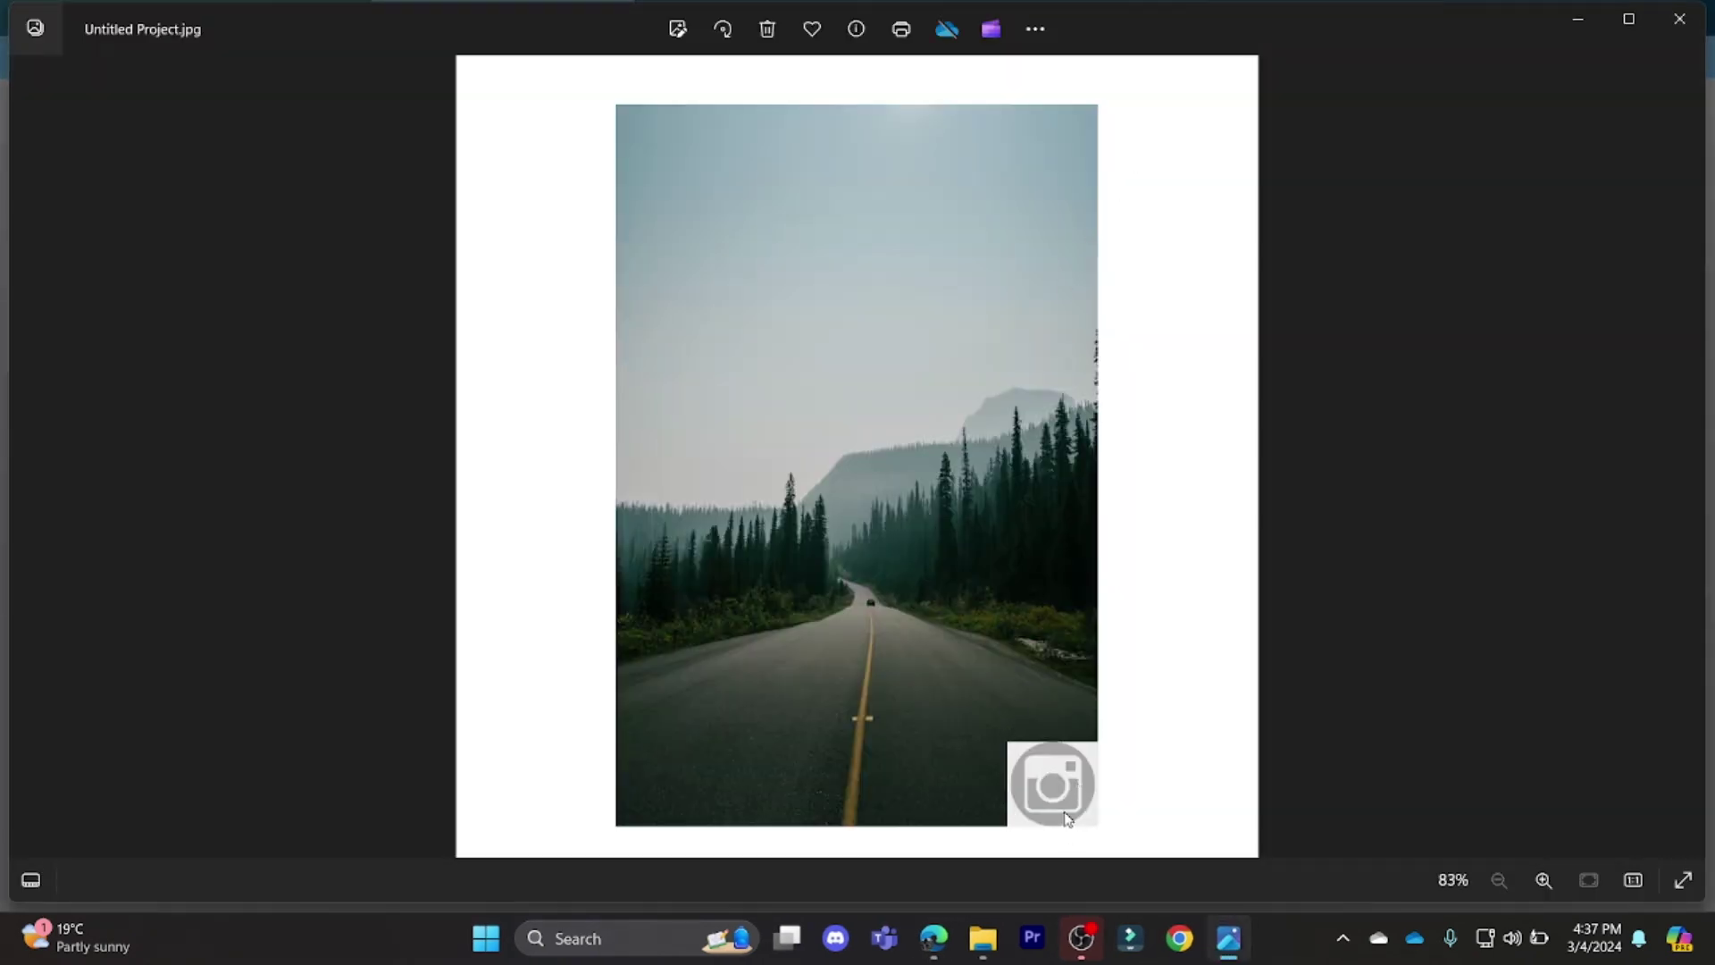
scroll(1079, 781, up, 3)
scroll(1267, 743, down, 3)
click(1680, 20)
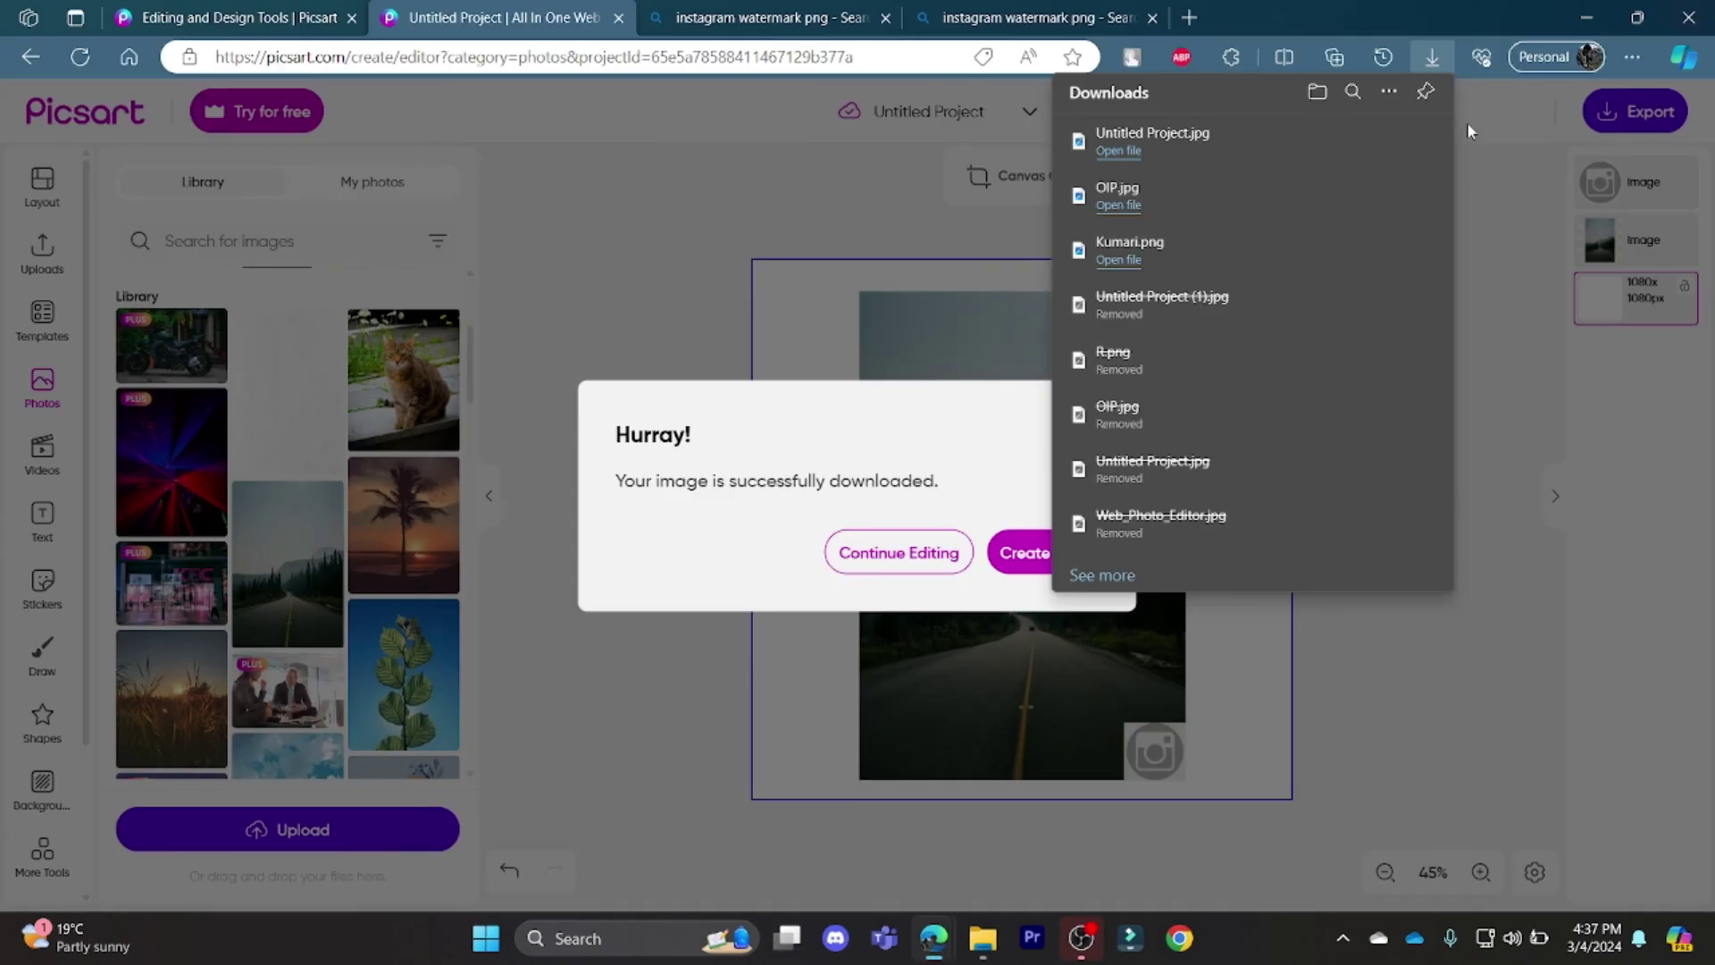
Close the Hurray! message and the Downloads flyout to show the finished canvas
click(703, 229)
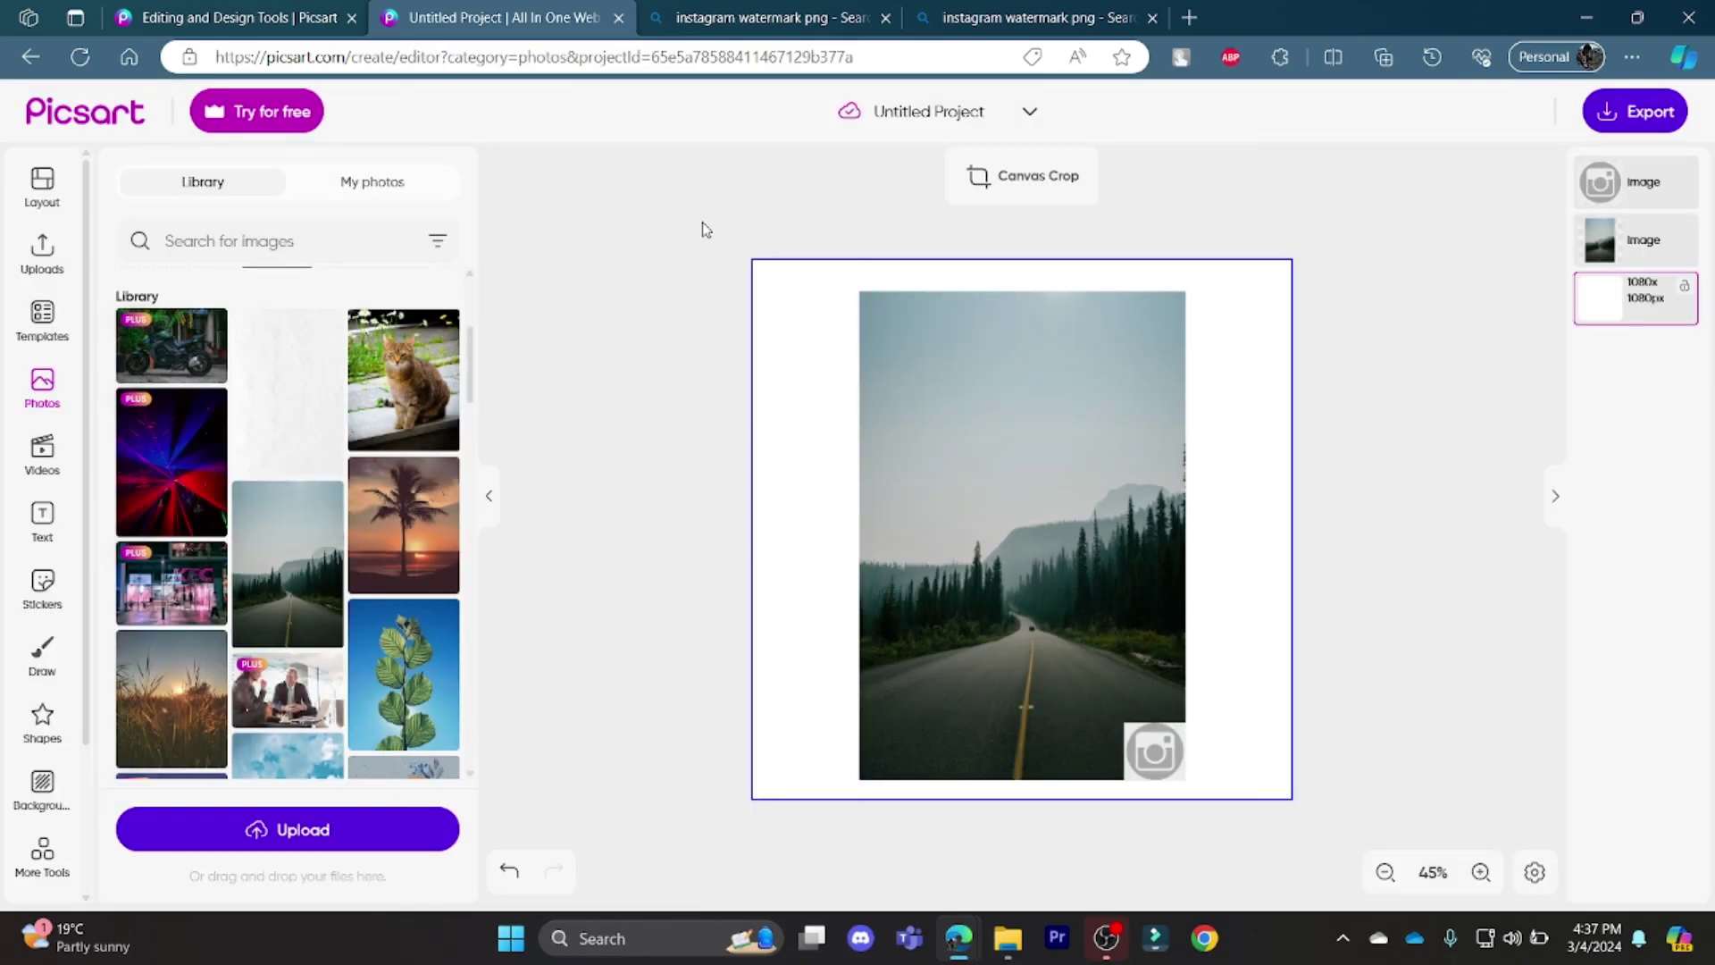